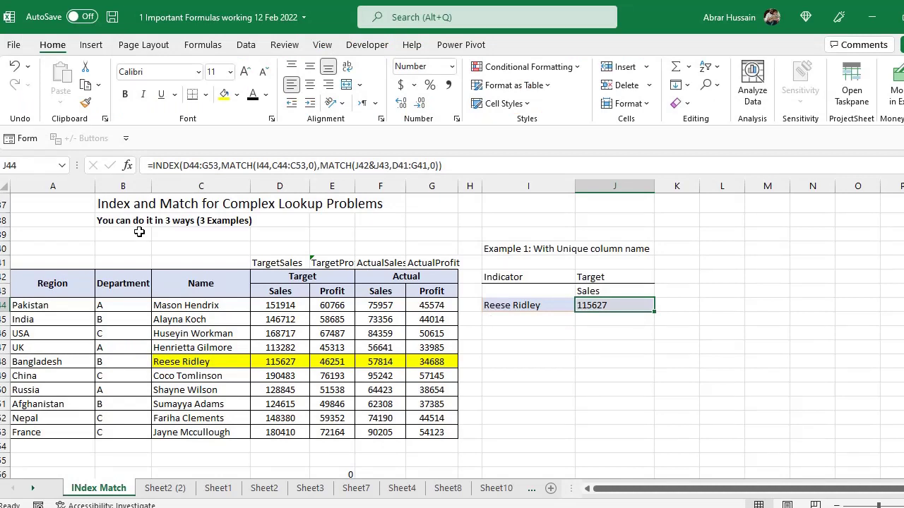
# Step: Point out the sheet title, the three-ways subtitle and the earlier table's Sales and Profit headers
pyautogui.click(124, 205)
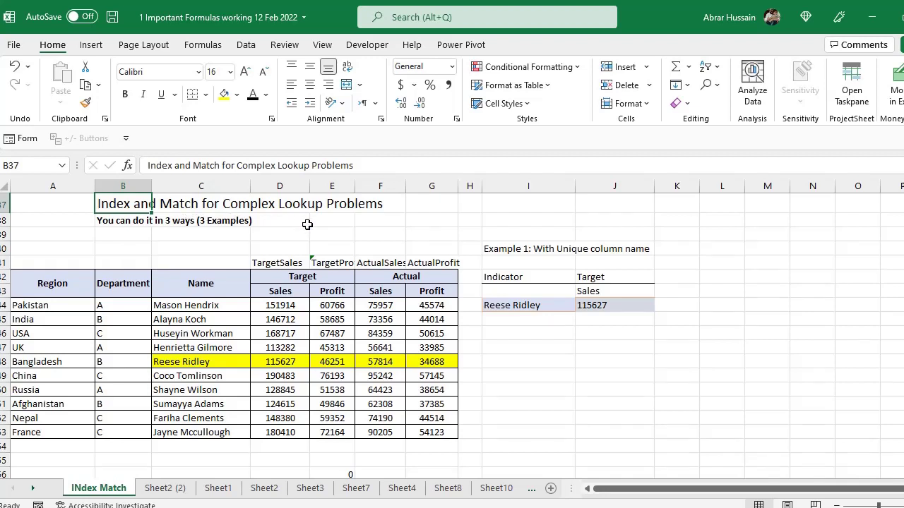
pyautogui.click(134, 222)
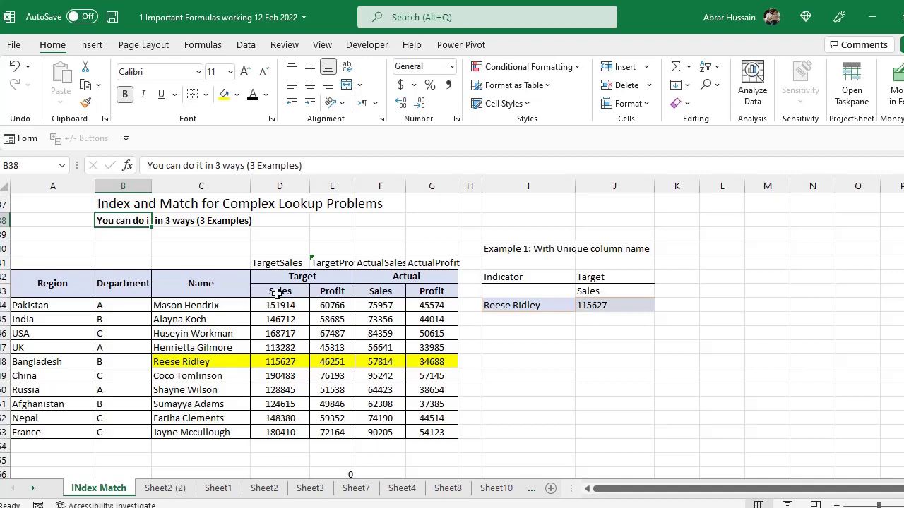
pyautogui.scroll(11, 278, 293)
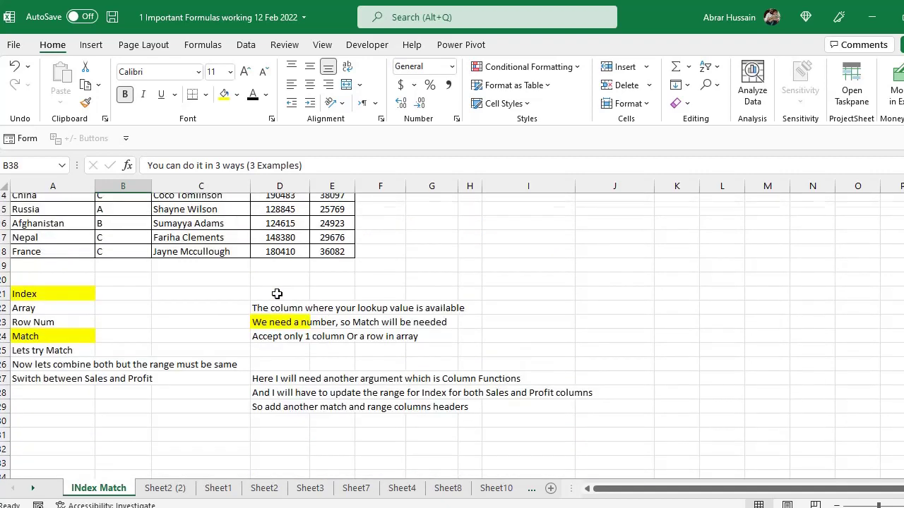
pyautogui.moveTo(191, 260); pyautogui.dragTo(333, 364)
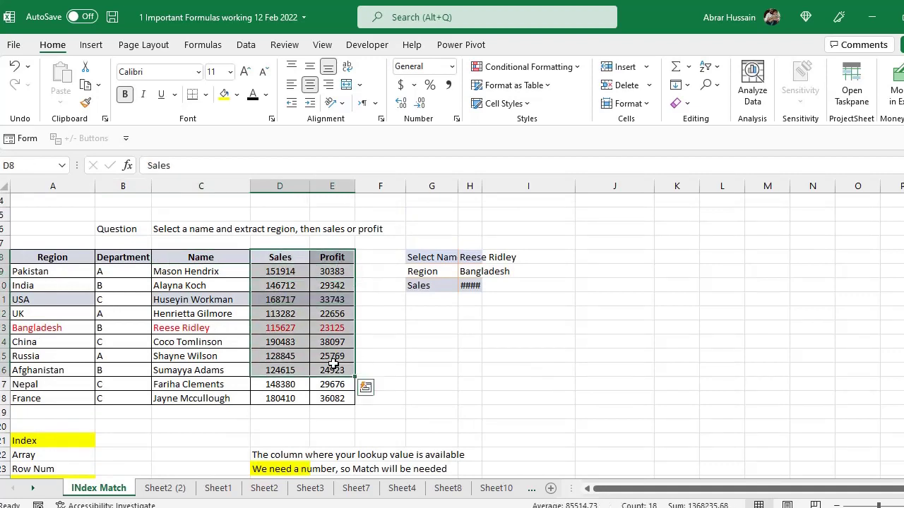
pyautogui.click(282, 258)
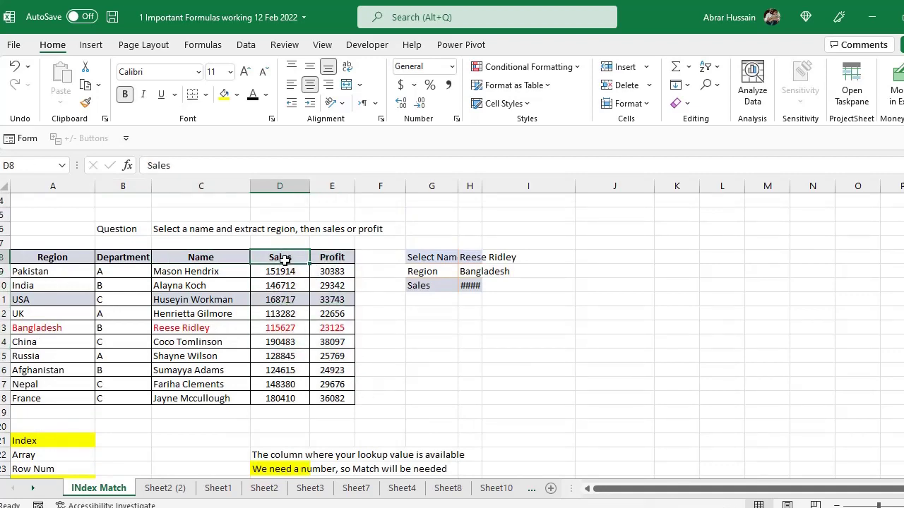
pyautogui.click(329, 256)
pyautogui.click(299, 256)
pyautogui.click(343, 256)
# Step: Review the lookup table's Region, Department, Name, Target and Actual headers
pyautogui.scroll(-6, 359, 370)
pyautogui.scroll(-6, 359, 371)
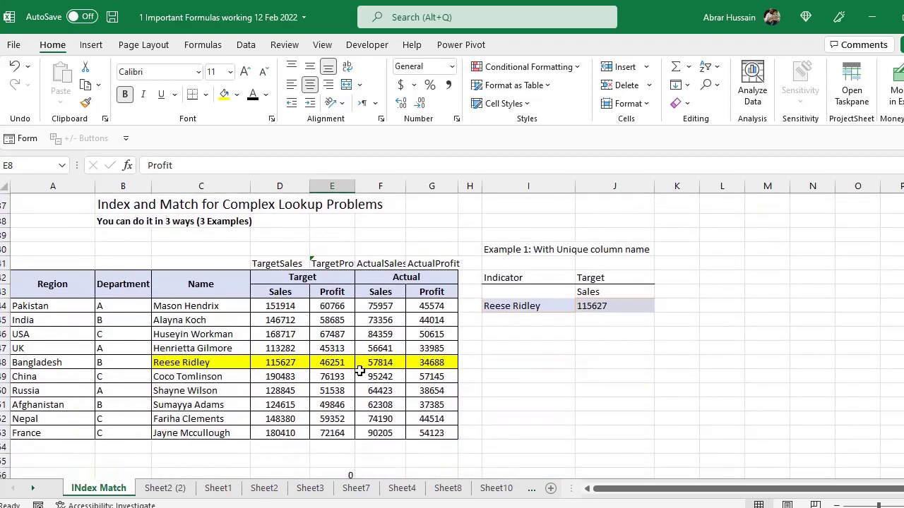
pyautogui.click(67, 242)
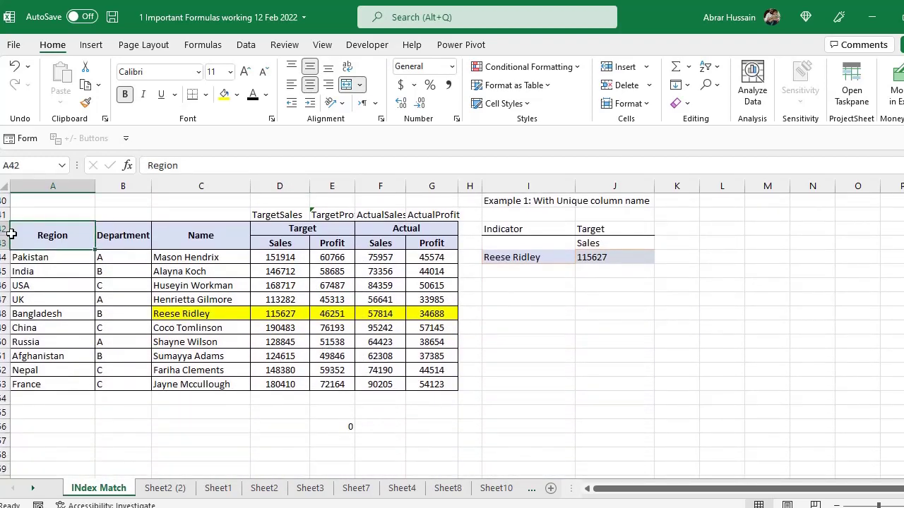
pyautogui.moveTo(41, 235); pyautogui.dragTo(429, 243)
pyautogui.click(300, 231)
pyautogui.click(407, 223)
pyautogui.click(429, 242)
pyautogui.scroll(1, 703, 336)
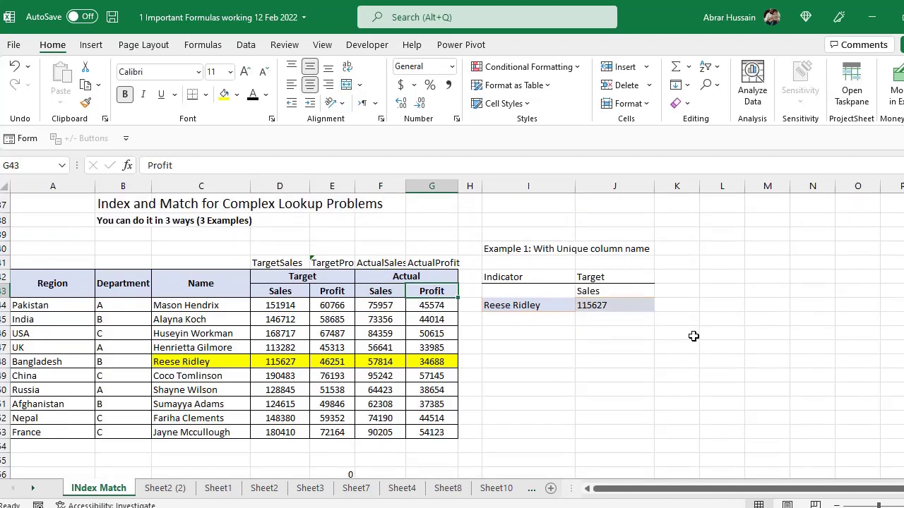
# Step: Inspect the J42 and J43 dropdowns, left on Target and Sales, and J44's result for I44's name
pyautogui.click(524, 278)
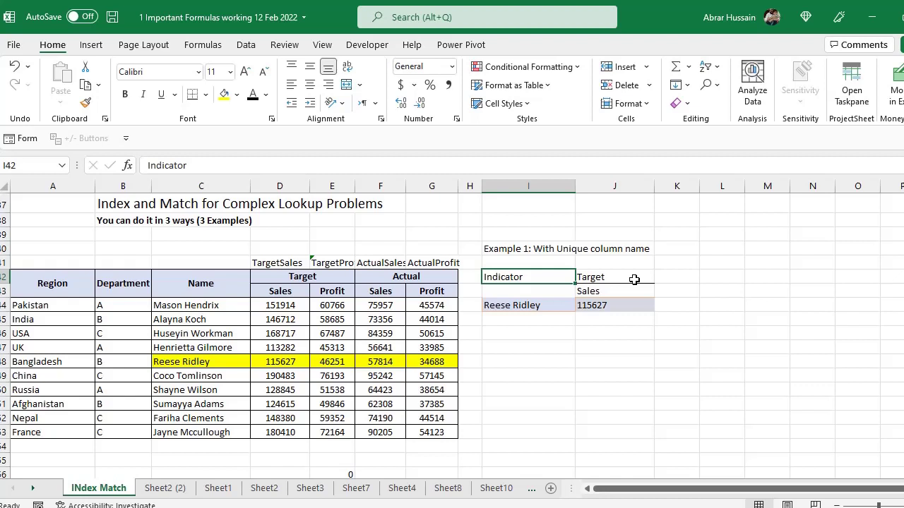
pyautogui.click(623, 276)
pyautogui.click(660, 278)
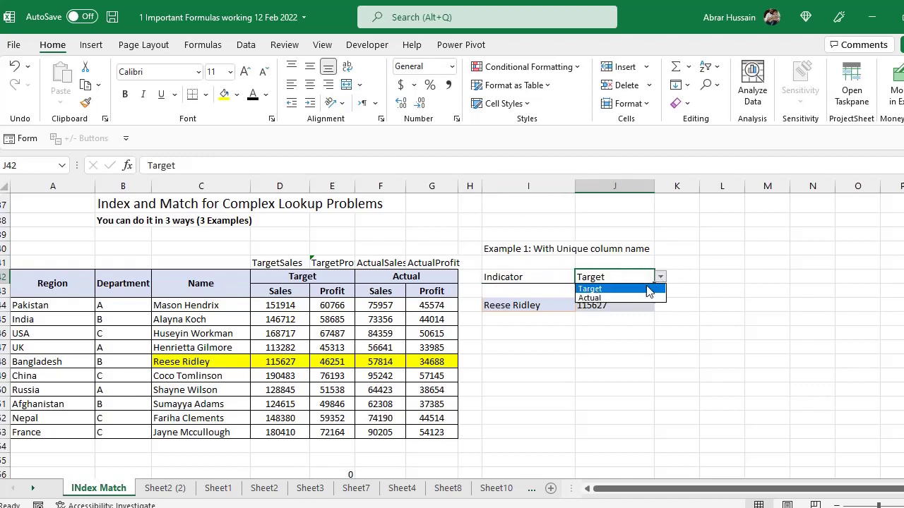
pyautogui.press('Escape')
pyautogui.click(608, 289)
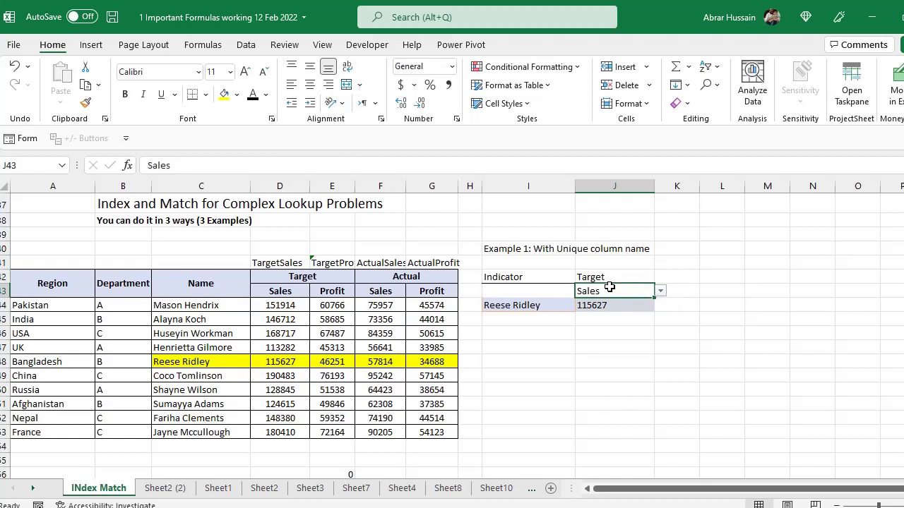
pyautogui.click(660, 290)
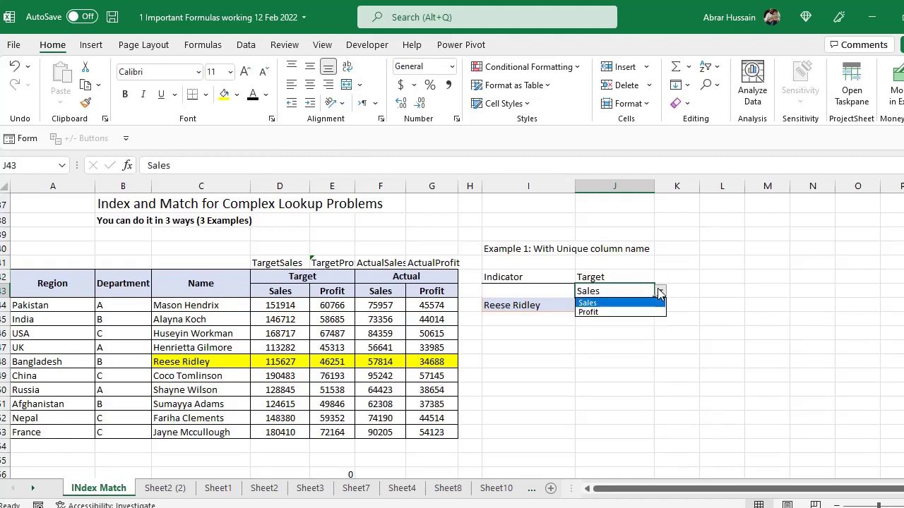
pyautogui.click(612, 303)
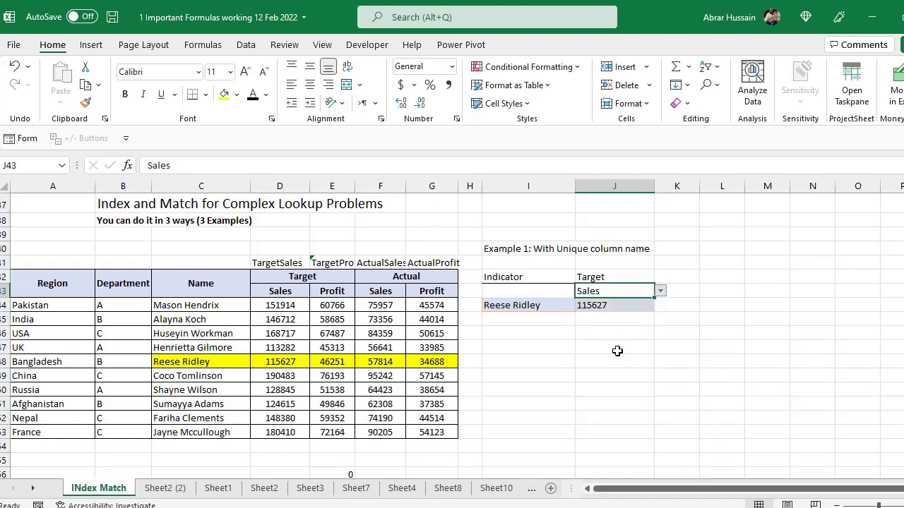
pyautogui.click(615, 301)
pyautogui.click(512, 307)
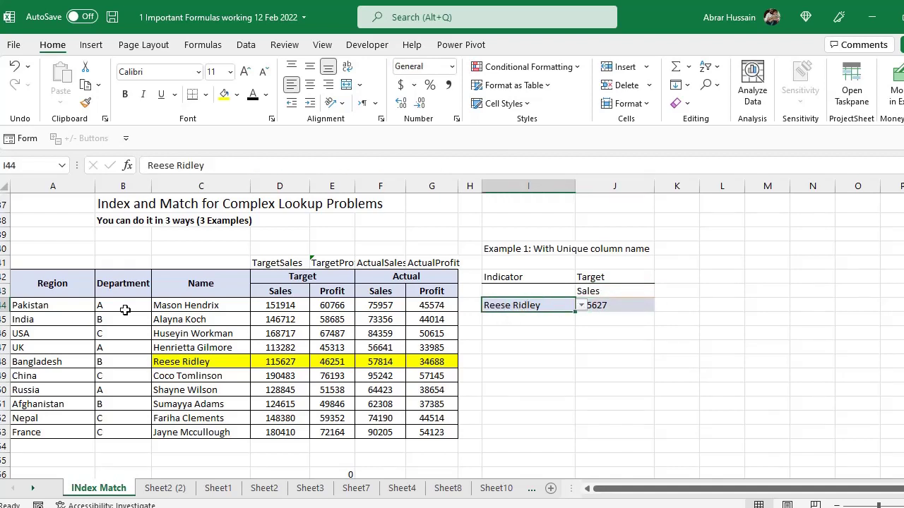
# Step: Highlight the column C names and the Target and Actual Sales/Profit columns
pyautogui.click(43, 291)
pyautogui.moveTo(190, 284); pyautogui.dragTo(163, 422)
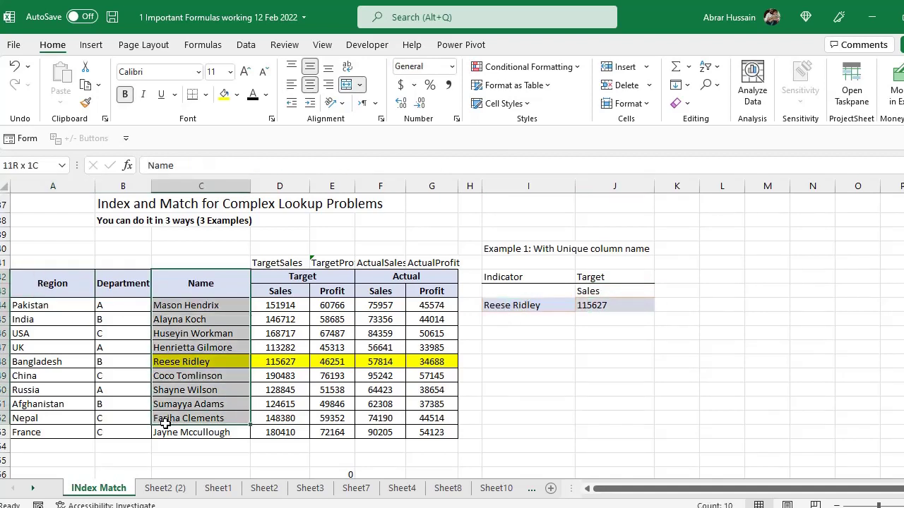
pyautogui.click(279, 333)
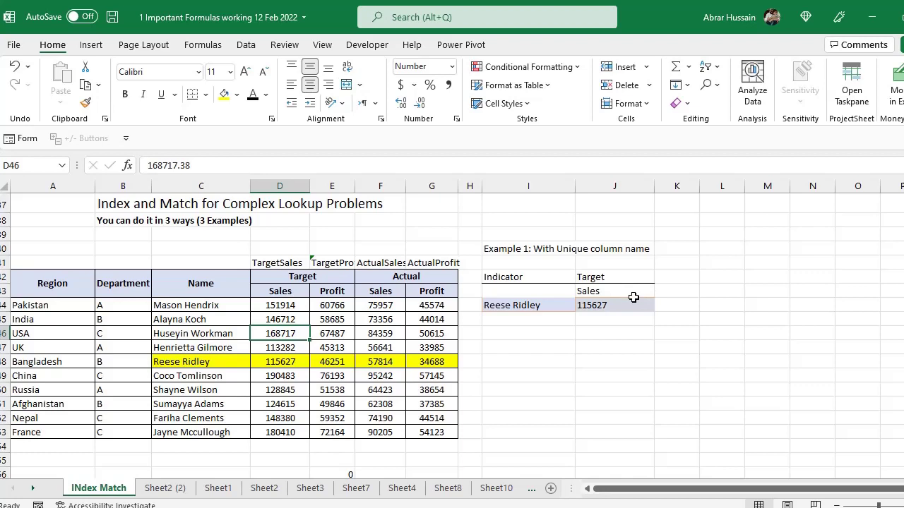
pyautogui.scroll(-1, 289, 317)
pyautogui.click(303, 256)
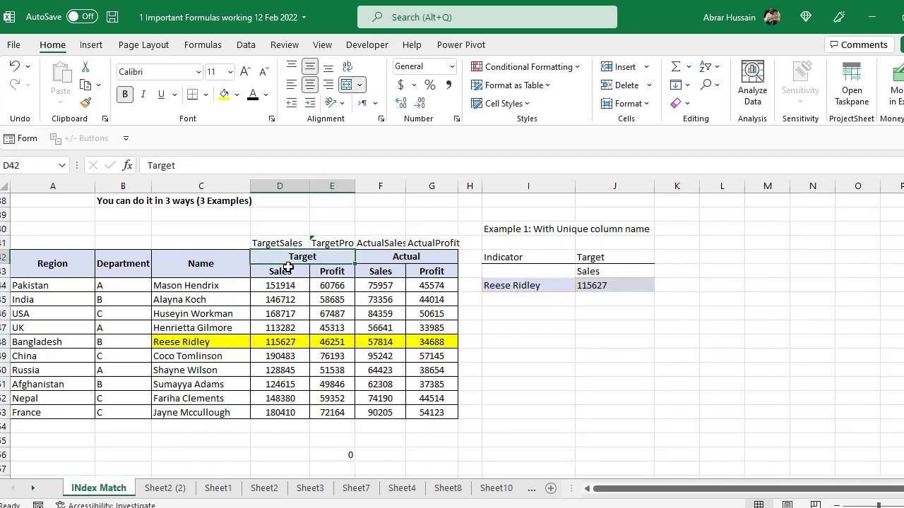
pyautogui.moveTo(413, 263); pyautogui.dragTo(422, 282)
pyautogui.moveTo(279, 273); pyautogui.dragTo(280, 397)
pyautogui.moveTo(346, 261); pyautogui.dragTo(333, 332)
pyautogui.click(375, 270)
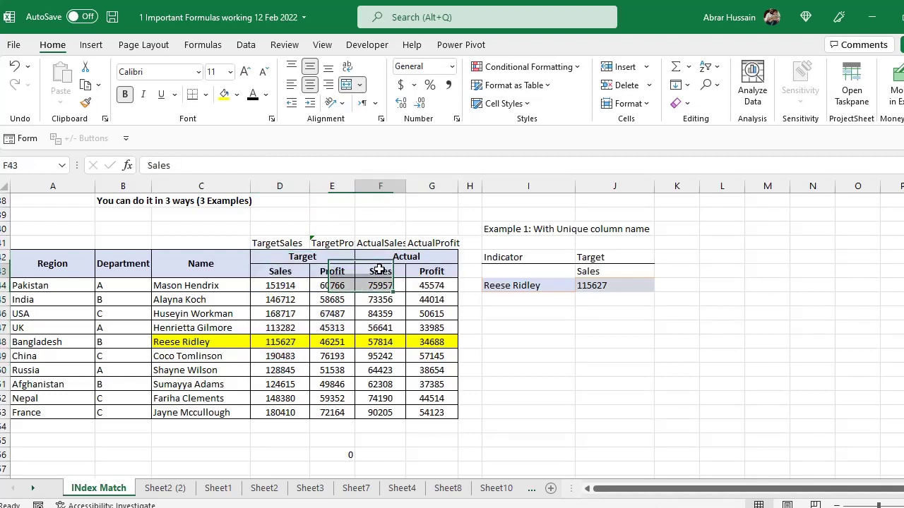
pyautogui.click(302, 252)
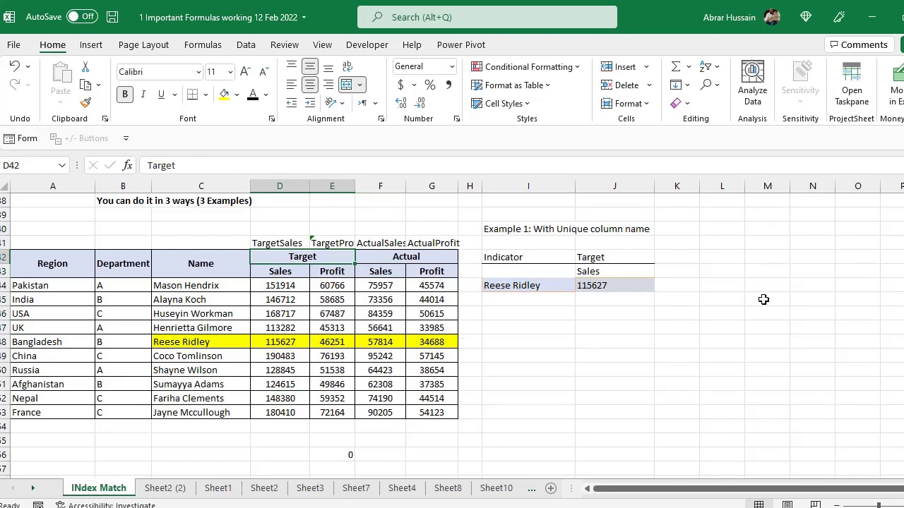
# Step: Check the J42 Target/Actual dropdown, keeping Target, and look at J44
pyautogui.click(618, 257)
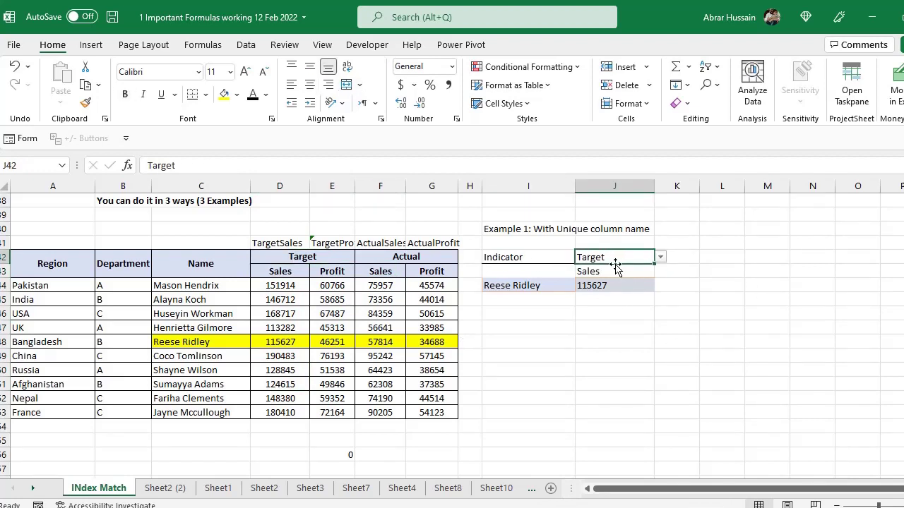
pyautogui.press('Down')
pyautogui.press('Up')
pyautogui.press('Down')
pyautogui.press('Up')
pyautogui.click(661, 257)
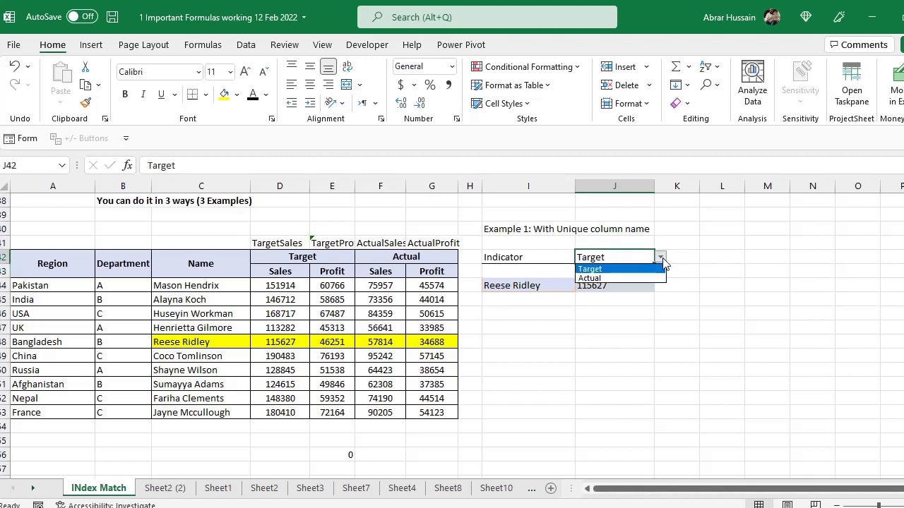
pyautogui.click(606, 272)
pyautogui.click(606, 271)
pyautogui.click(604, 285)
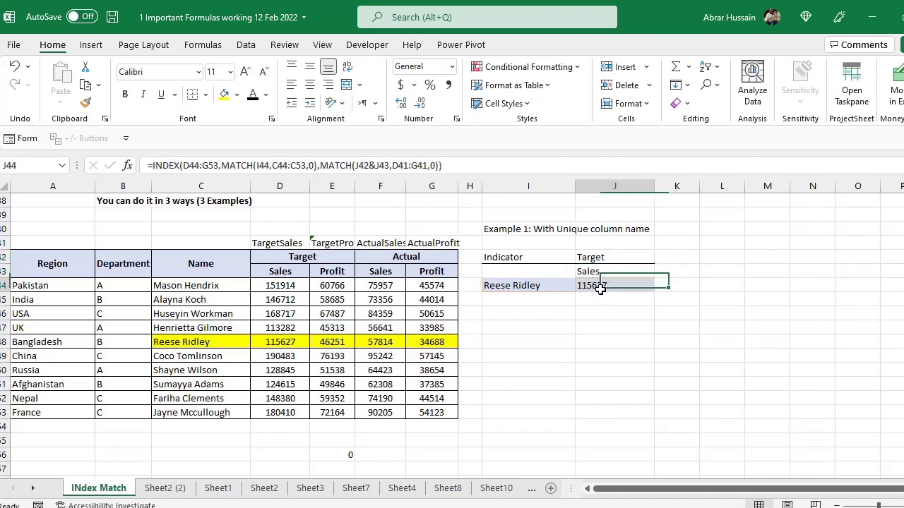
# Step: Set J42 to Actual and J43 to Profit, confirming J44 shows 34688
pyautogui.click(599, 257)
pyautogui.click(661, 257)
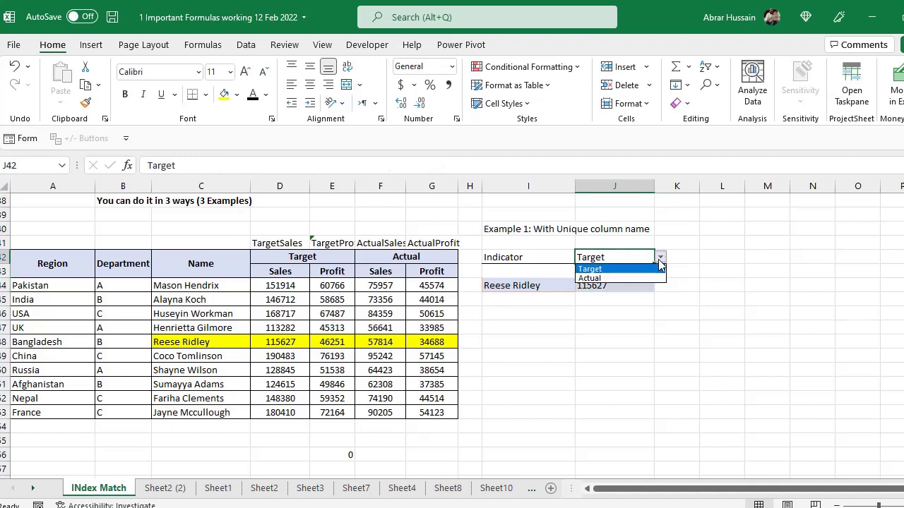
pyautogui.click(622, 277)
pyautogui.click(648, 272)
pyautogui.click(661, 271)
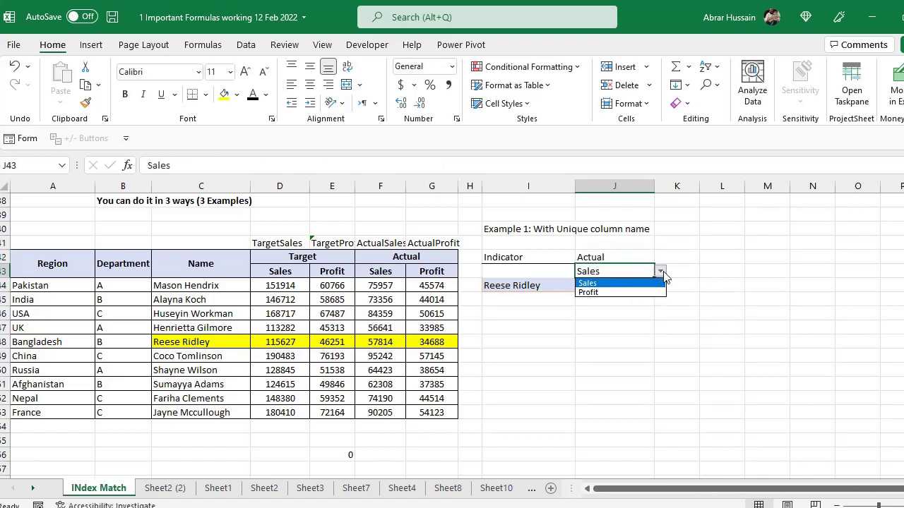
pyautogui.click(623, 292)
pyautogui.click(605, 285)
pyautogui.click(621, 270)
pyautogui.click(620, 258)
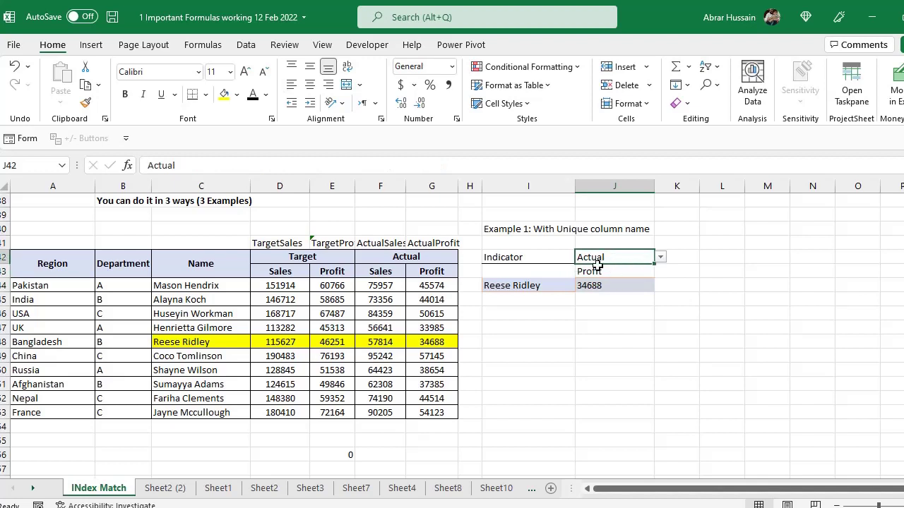
pyautogui.click(287, 262)
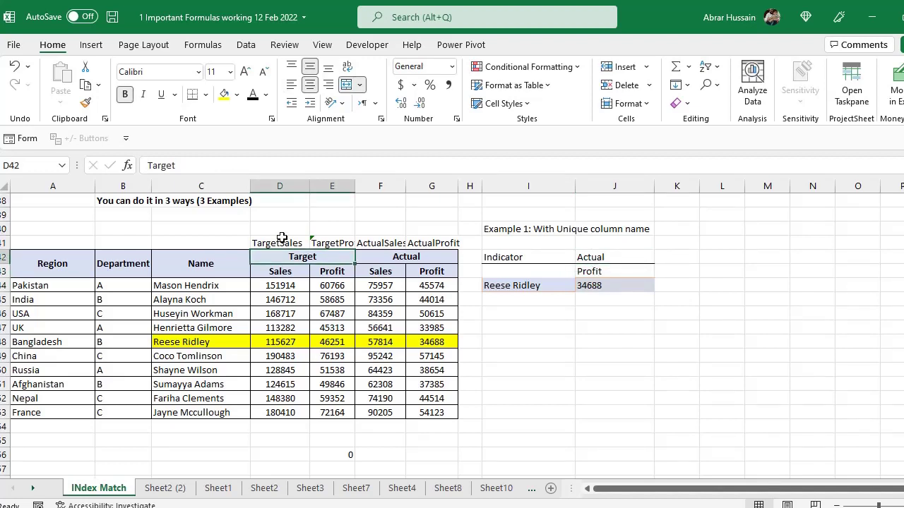
pyautogui.click(280, 242)
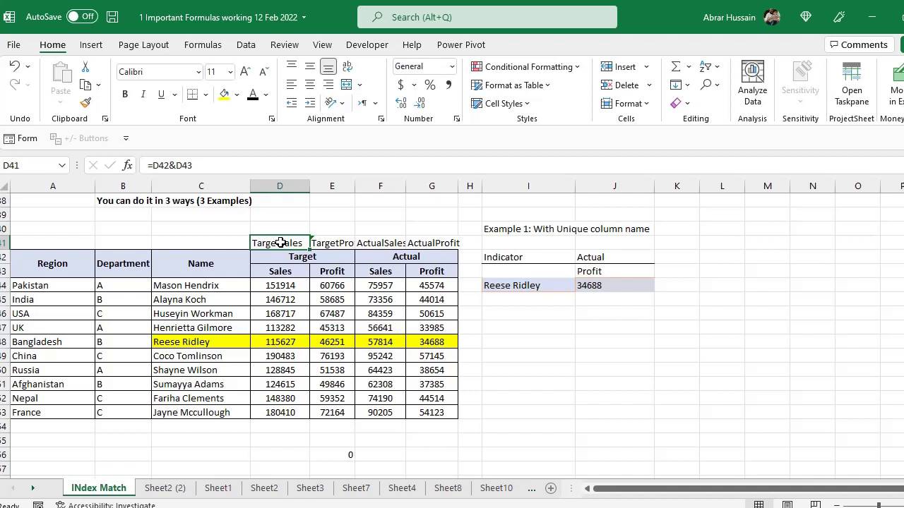
pyautogui.moveTo(286, 260); pyautogui.dragTo(288, 273)
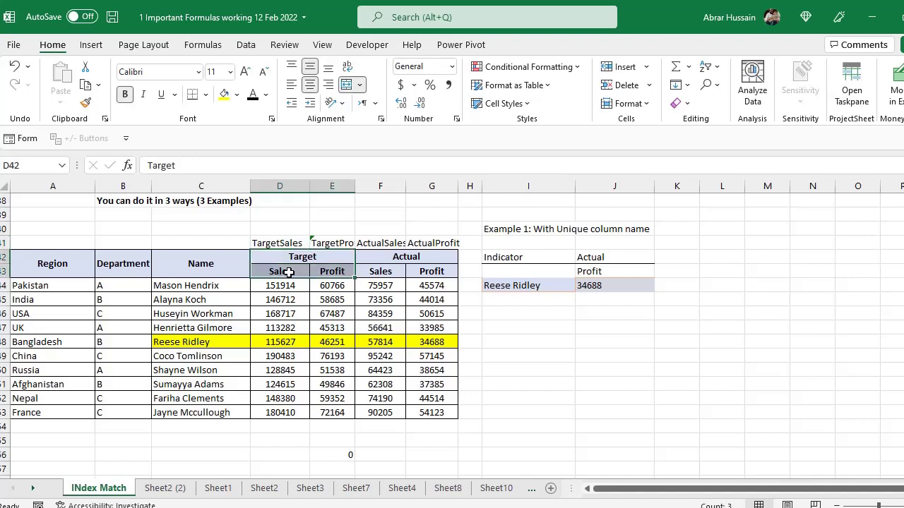
pyautogui.click(286, 258)
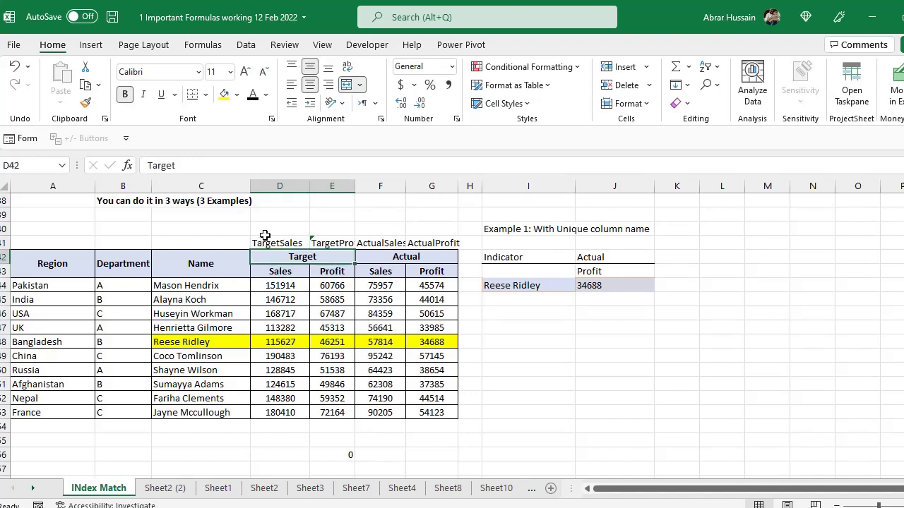
pyautogui.click(265, 240)
pyautogui.click(332, 243)
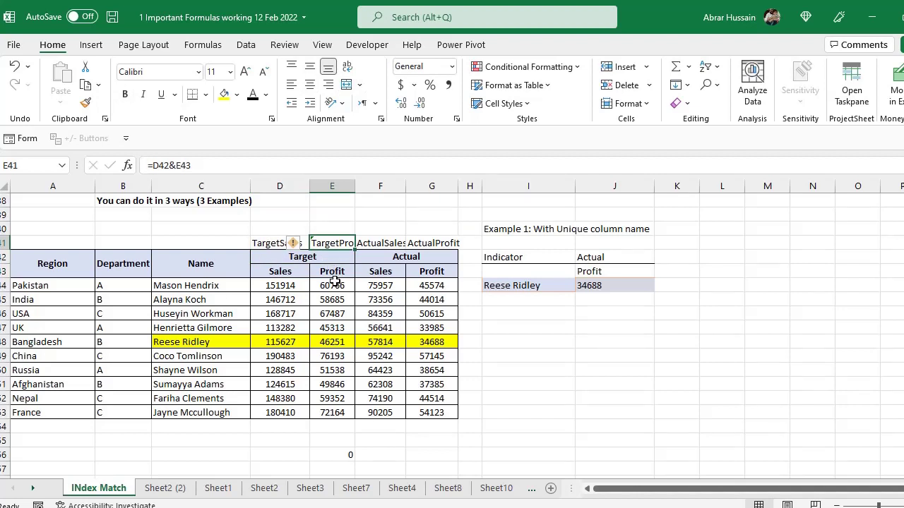
pyautogui.click(371, 243)
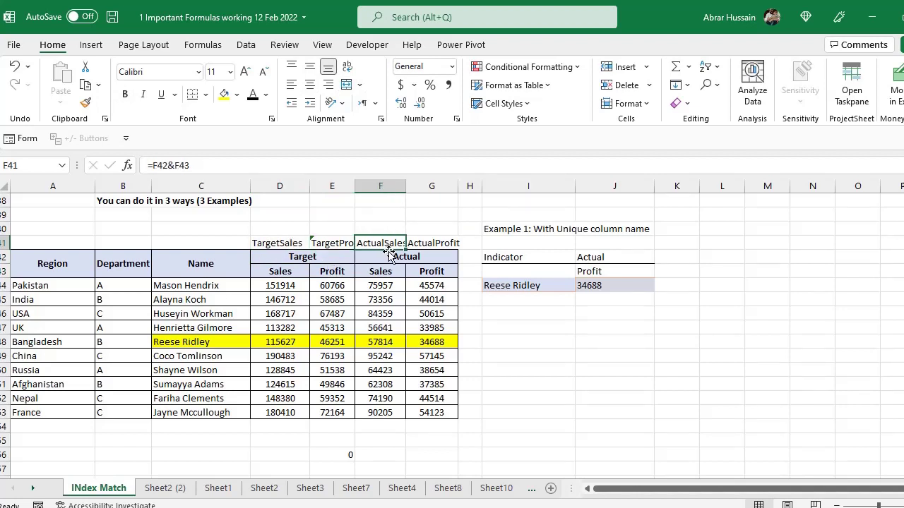
pyautogui.click(433, 239)
pyautogui.moveTo(286, 243); pyautogui.dragTo(432, 243)
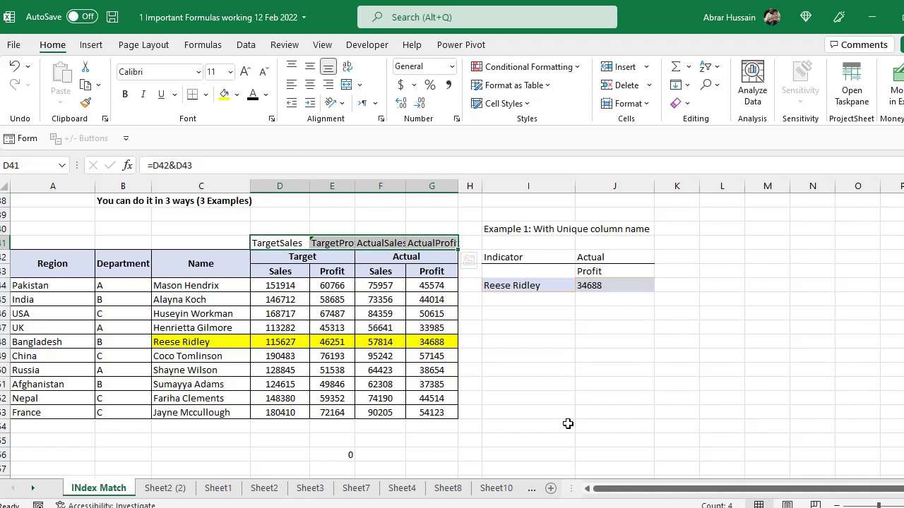
pyautogui.click(282, 247)
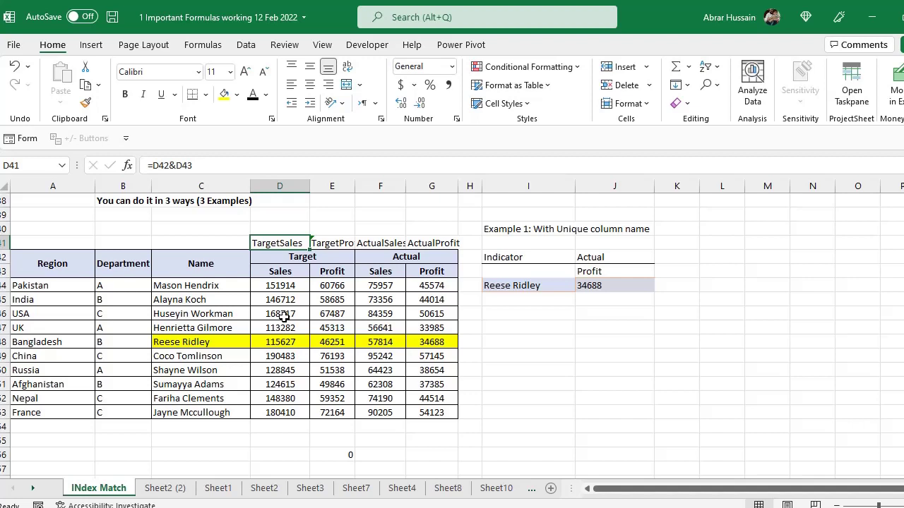
pyautogui.click(302, 258)
pyautogui.click(308, 267)
pyautogui.click(307, 256)
pyautogui.click(331, 272)
pyautogui.moveTo(307, 257); pyautogui.dragTo(311, 243)
pyautogui.click(326, 247)
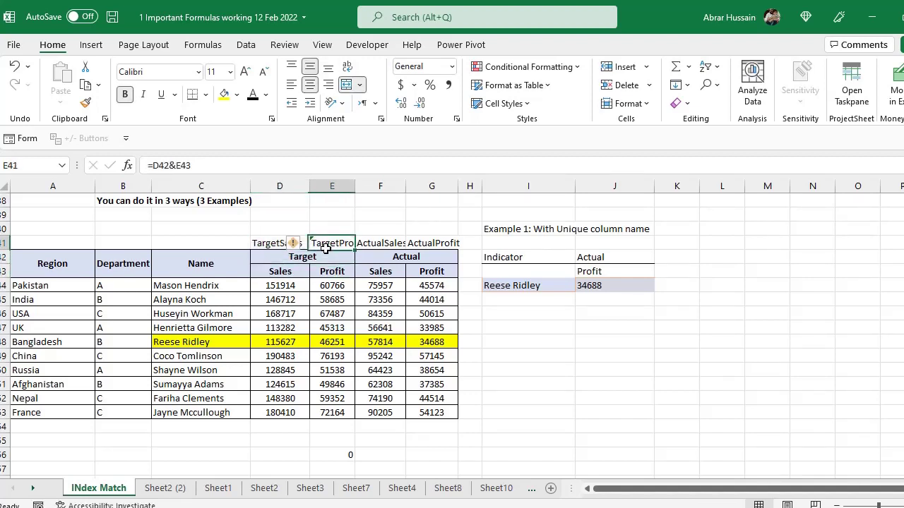
pyautogui.click(380, 243)
pyautogui.click(430, 241)
pyautogui.click(274, 243)
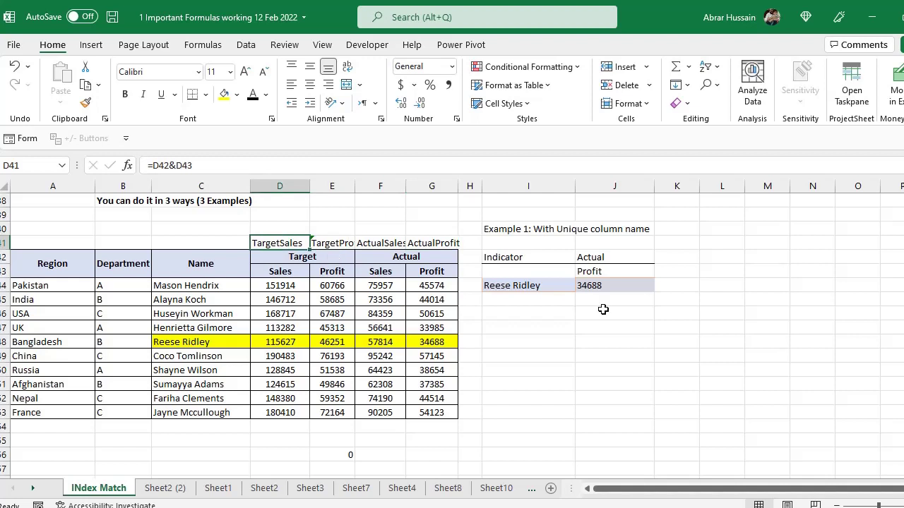
# Step: Rewrite D41 as =D42&D43 to produce the TargetSales label
pyautogui.press('F2')
pyautogui.press('BackSpace')
pyautogui.press('BackSpace')
pyautogui.press('BackSpace')
pyautogui.press('BackSpace')
pyautogui.press('BackSpace')
pyautogui.press('BackSpace')
pyautogui.press('BackSpace')
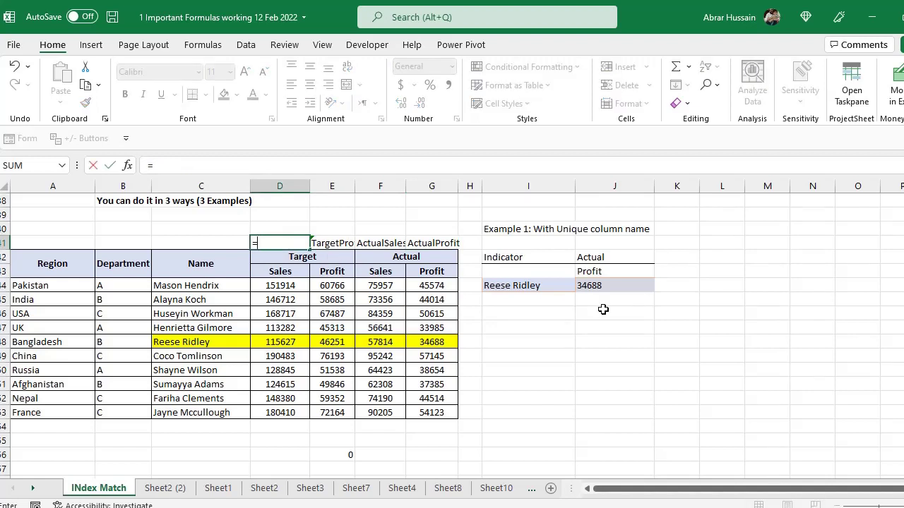
pyautogui.press('Down')
pyautogui.write('&')
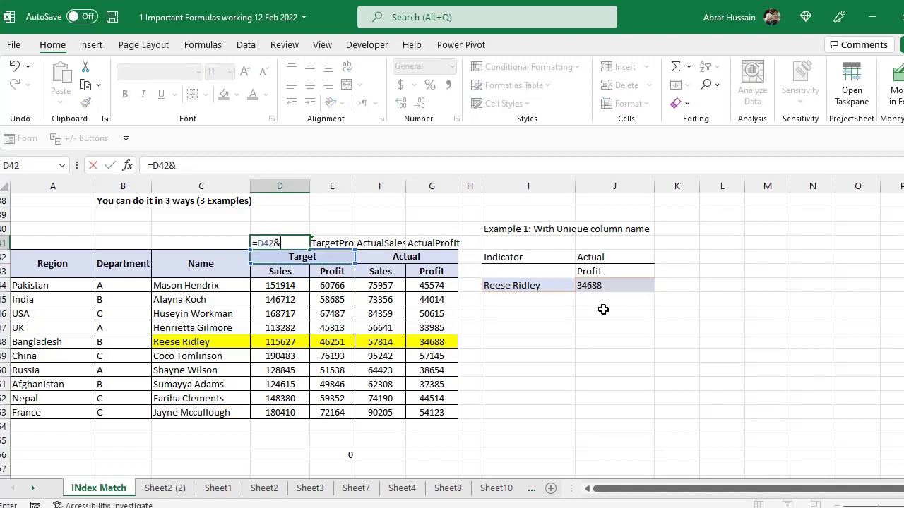
pyautogui.click(280, 273)
pyautogui.press('Return')
pyautogui.press('Up')
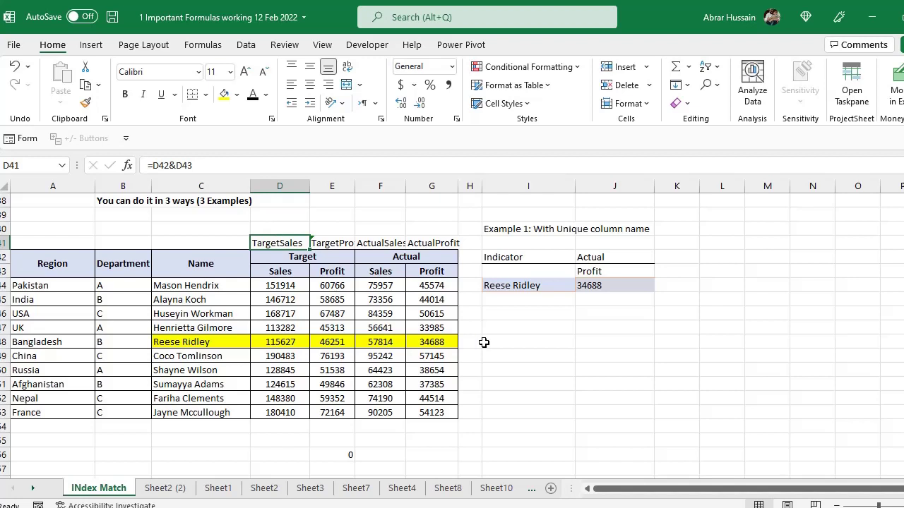
# Step: Enter =D42&E43 in E41 for TargetProfit and autofit column E
pyautogui.press('Right')
pyautogui.write('=')
pyautogui.press('Down')
pyautogui.press('Right')
pyautogui.press('Down')
pyautogui.press('Left')
pyautogui.hotkey('ctrl', 'Return')
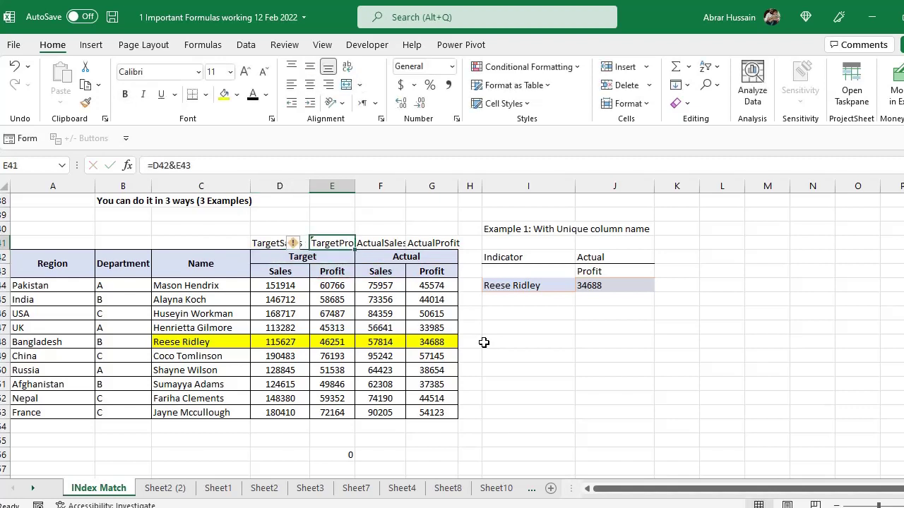
pyautogui.doubleClick(357, 191)
# Step: Copy D41:E41 into F41:G41 and check the ActualSales and ActualProfit labels
pyautogui.moveTo(286, 243); pyautogui.dragTo(333, 243)
pyautogui.hotkey('ctrl', 'c')
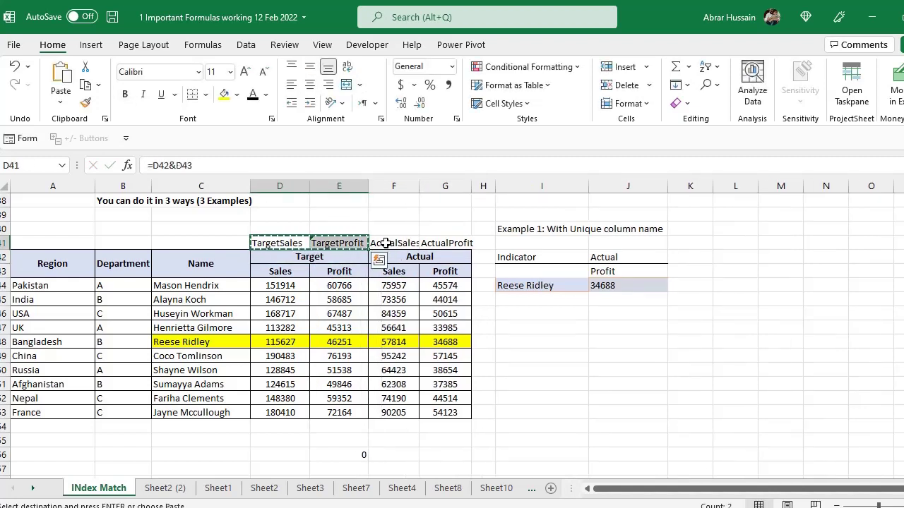
pyautogui.click(393, 243)
pyautogui.hotkey('ctrl', 'v')
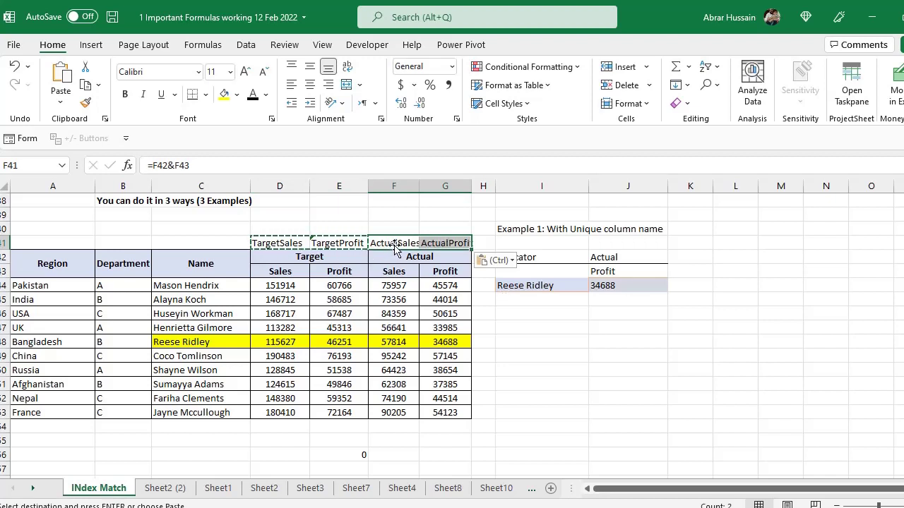
pyautogui.click(268, 243)
pyautogui.click(332, 230)
pyautogui.click(412, 244)
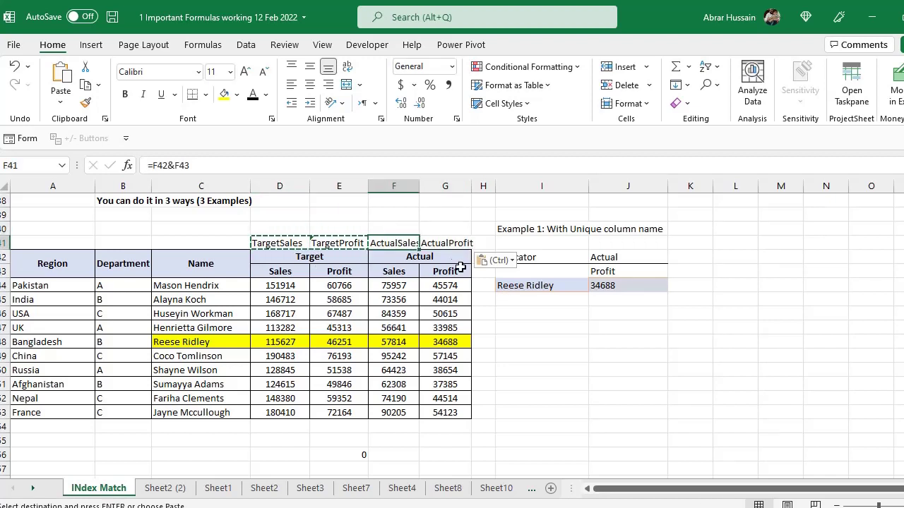
pyautogui.click(461, 243)
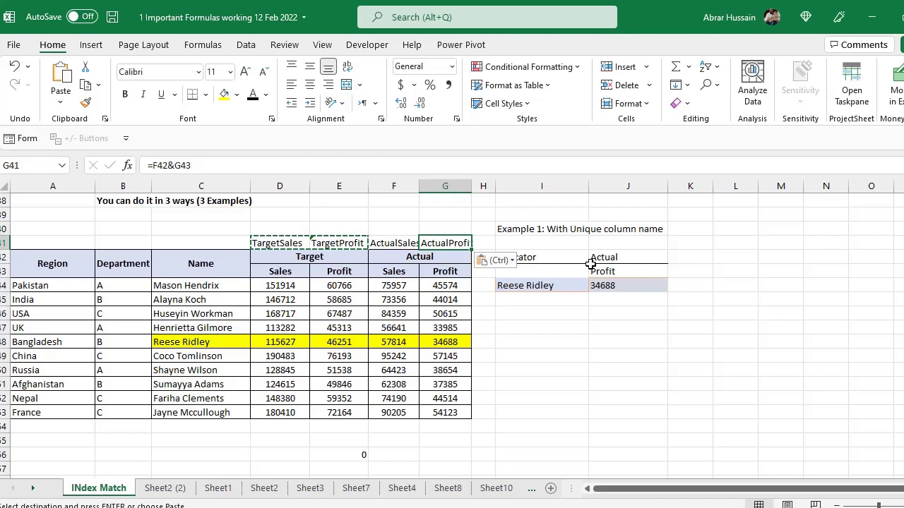
# Step: Inspect J44's INDEX/MATCH formula and its searched data block, then cancel the copy
pyautogui.click(628, 313)
pyautogui.click(613, 285)
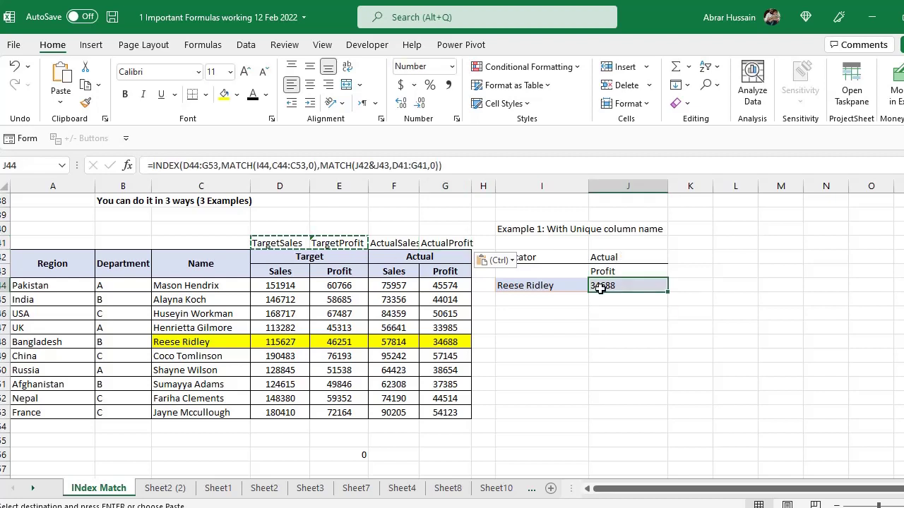
pyautogui.moveTo(269, 284); pyautogui.dragTo(439, 399)
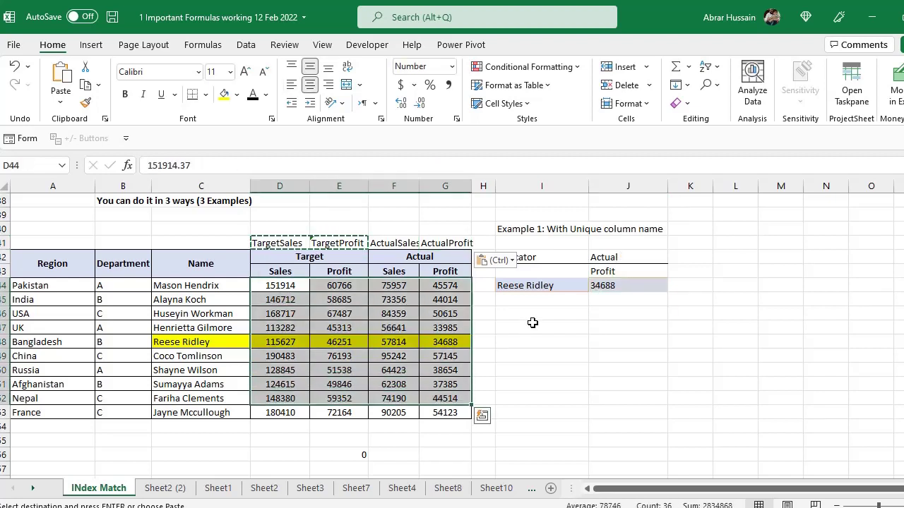
pyautogui.click(541, 285)
pyautogui.press('Escape')
# Step: Set J42 to Target with J43 left on Profit, so J44 shows 46251
pyautogui.moveTo(196, 284); pyautogui.dragTo(201, 416)
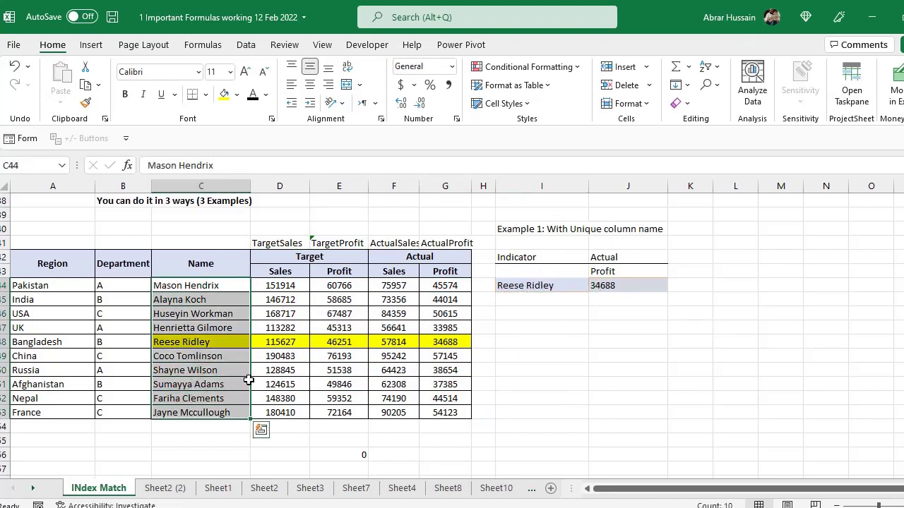
pyautogui.click(611, 258)
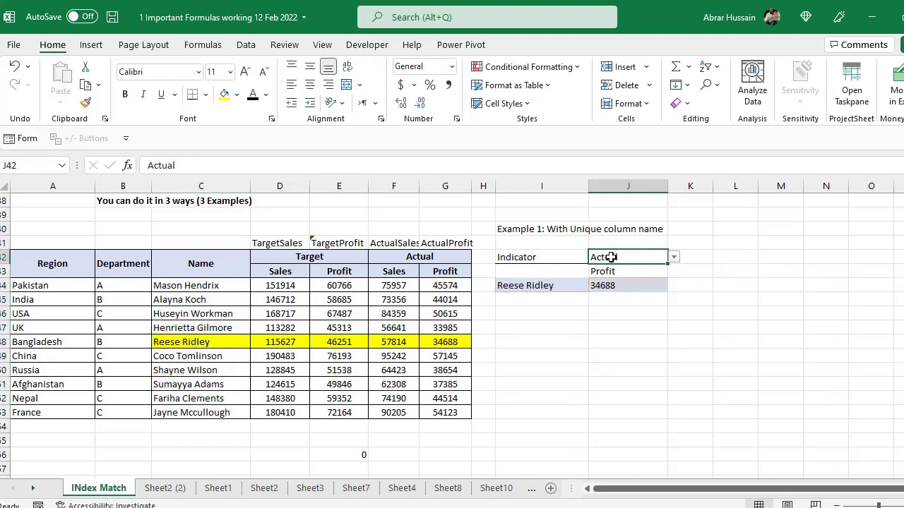
pyautogui.click(610, 272)
pyautogui.click(646, 257)
pyautogui.click(675, 257)
pyautogui.click(628, 270)
pyautogui.click(625, 271)
pyautogui.click(674, 271)
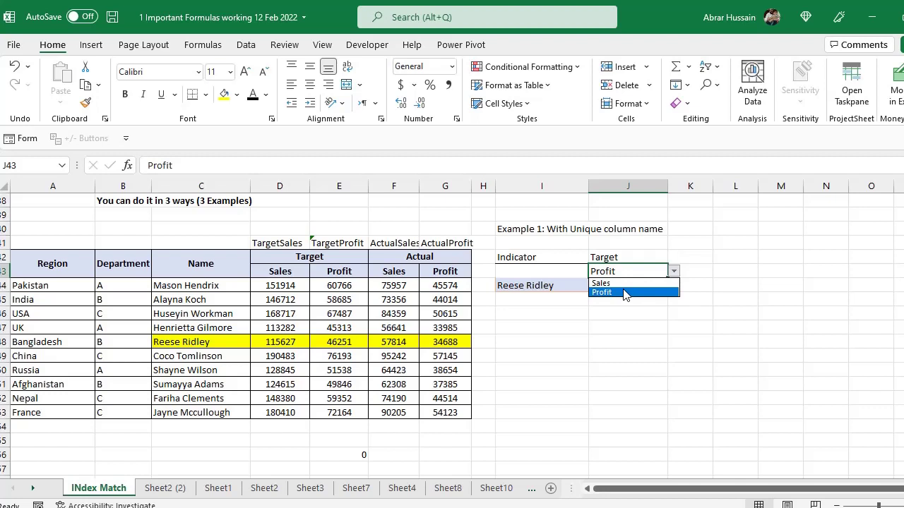
pyautogui.click(646, 345)
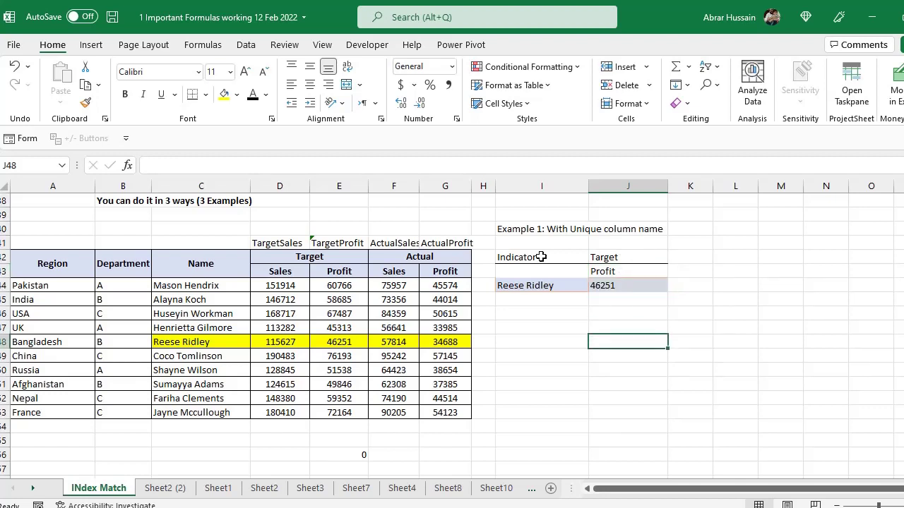
pyautogui.click(593, 284)
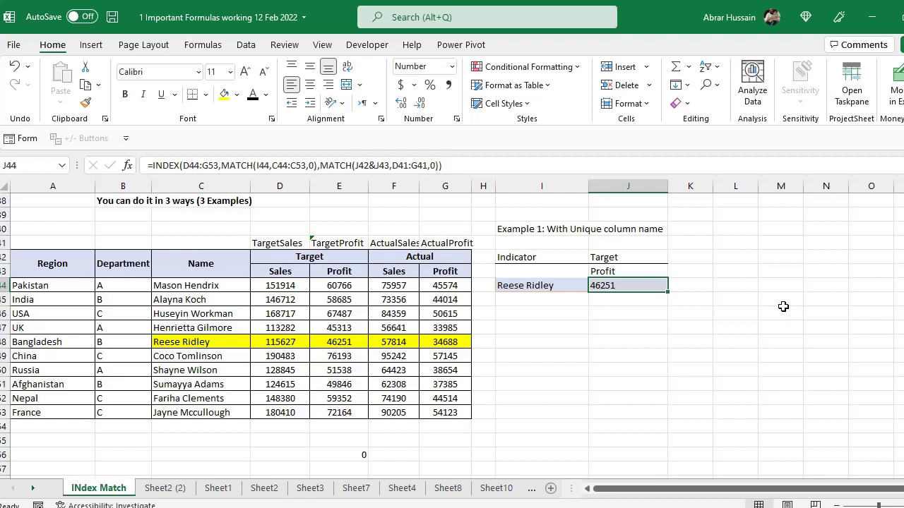
# Step: Restart J44 as =Index( with D44:G53 as the array, followed by ,MATCH
pyautogui.press('F2')
pyautogui.press('Escape')
pyautogui.write('=')
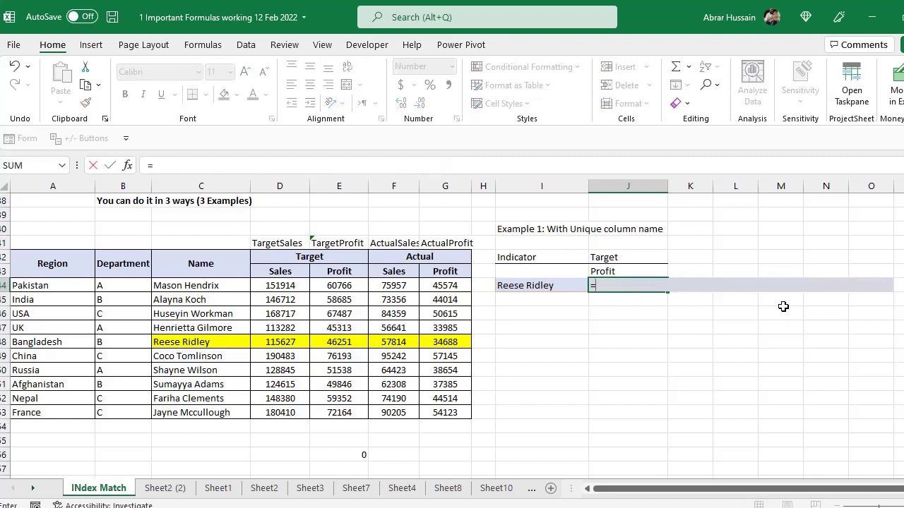
pyautogui.write('Inde')
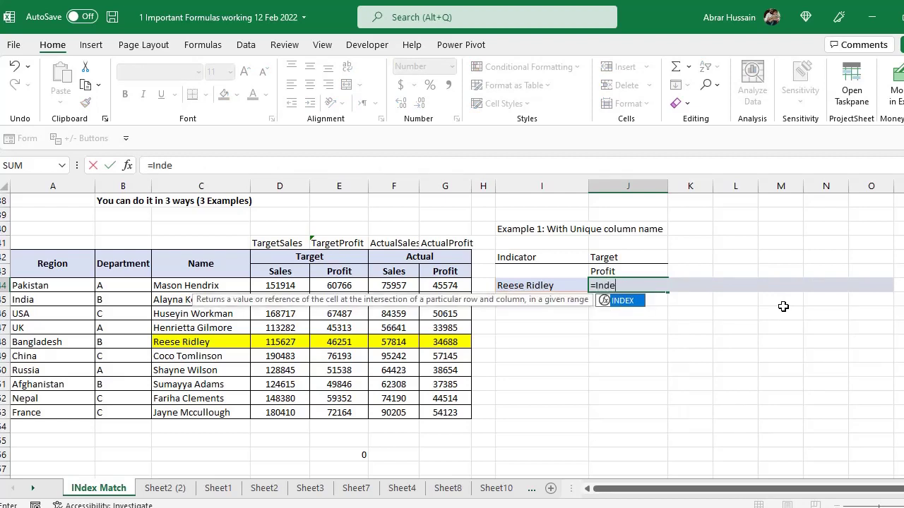
pyautogui.write('x(')
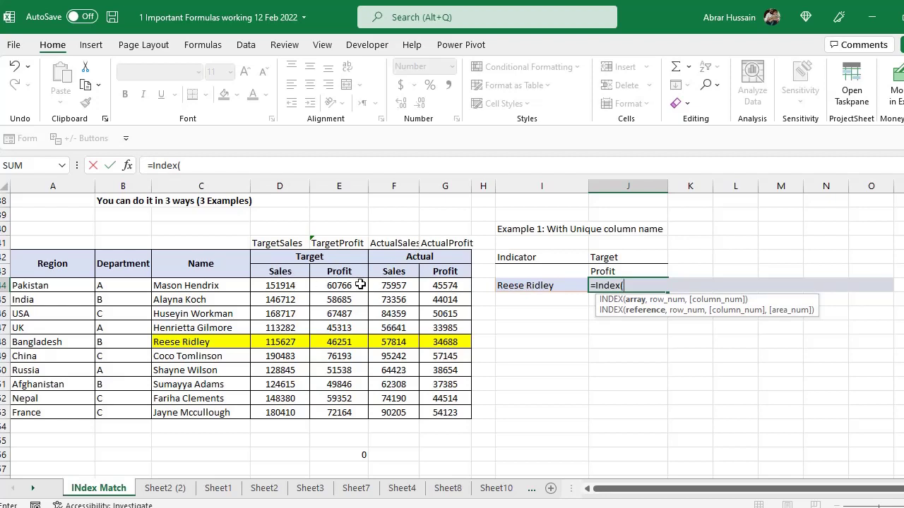
pyautogui.moveTo(268, 287); pyautogui.dragTo(440, 418)
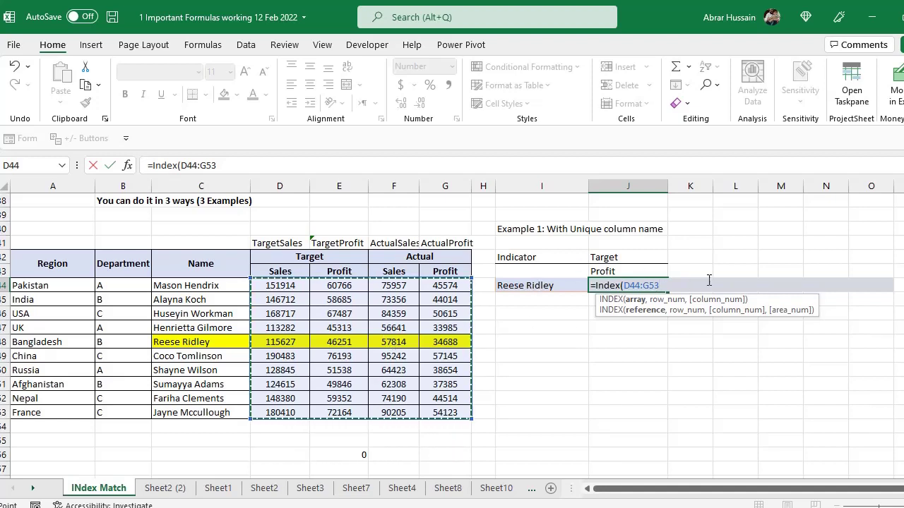
pyautogui.write(',')
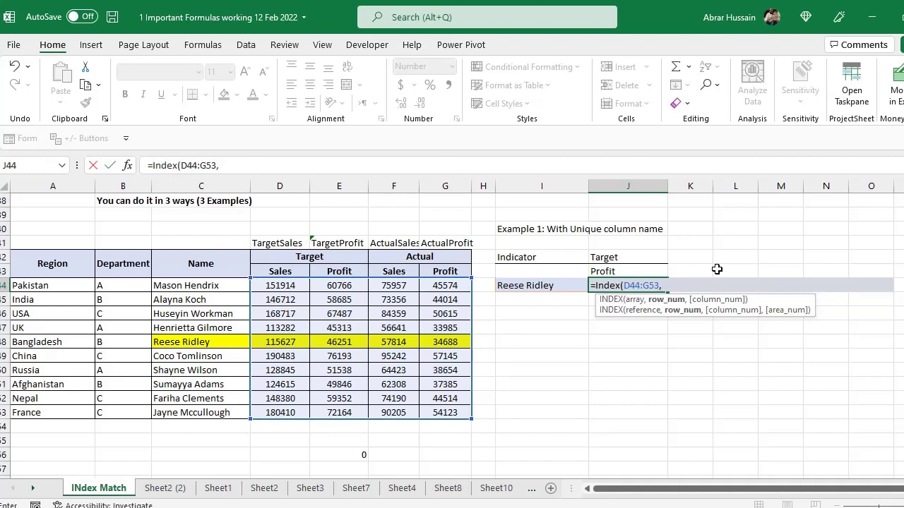
pyautogui.write('MATCH(')
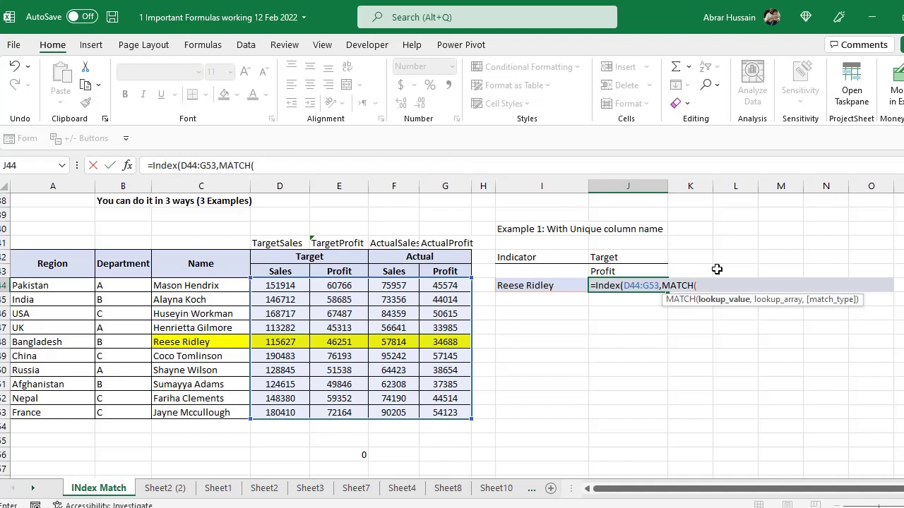
# Step: Add MATCH(I44,C44:C53,0) as the INDEX row argument
pyautogui.click(532, 286)
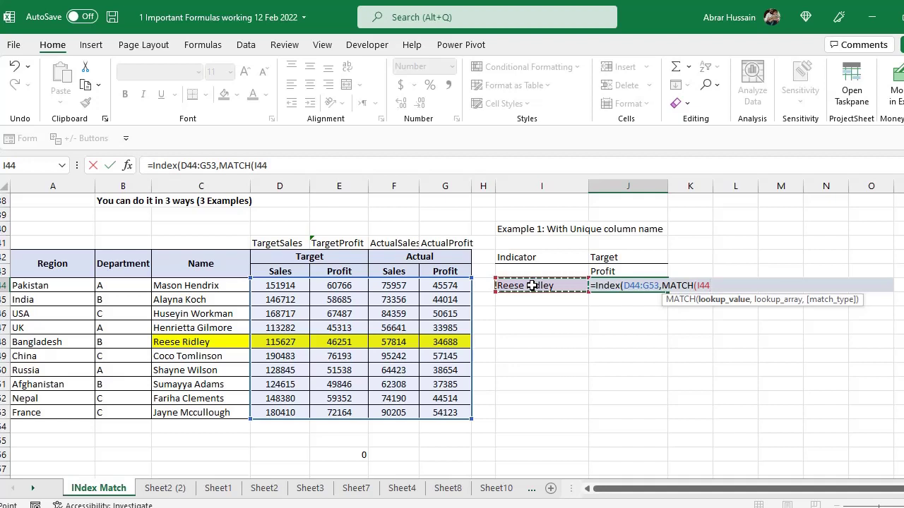
pyautogui.write(',')
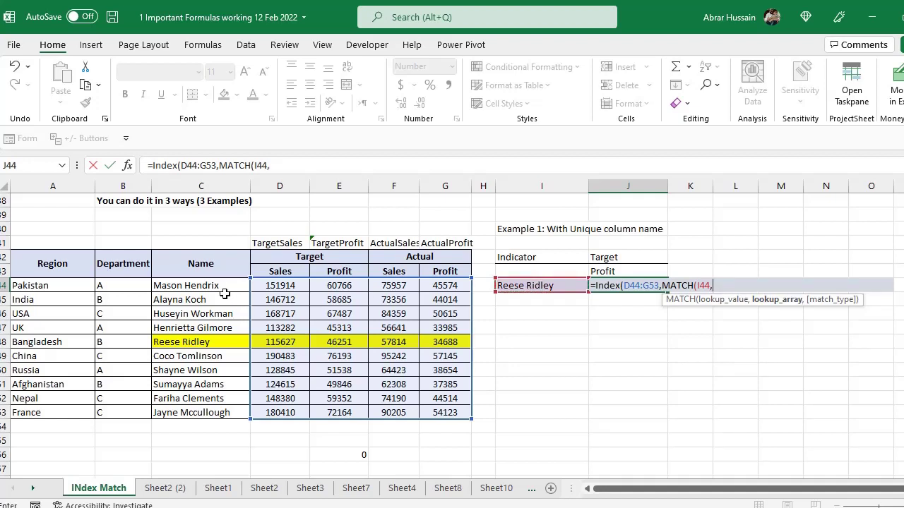
pyautogui.moveTo(202, 285); pyautogui.dragTo(205, 413)
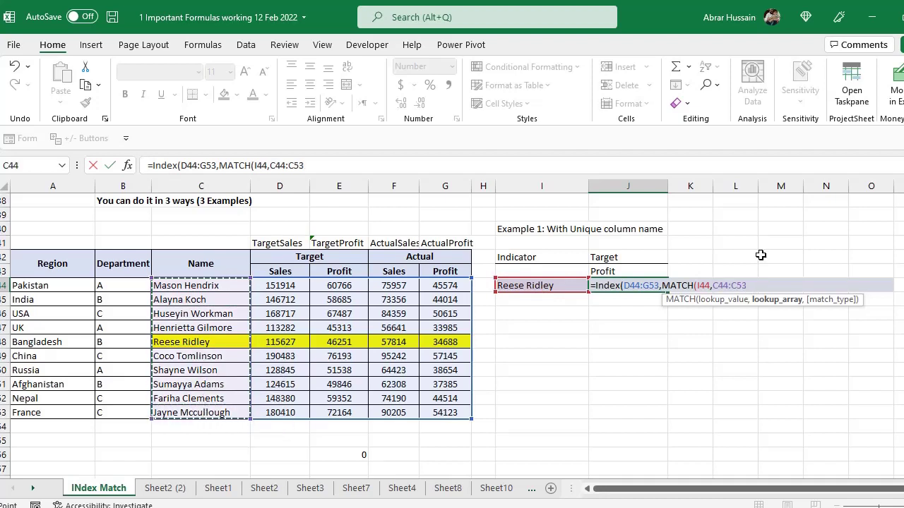
pyautogui.write(',0')
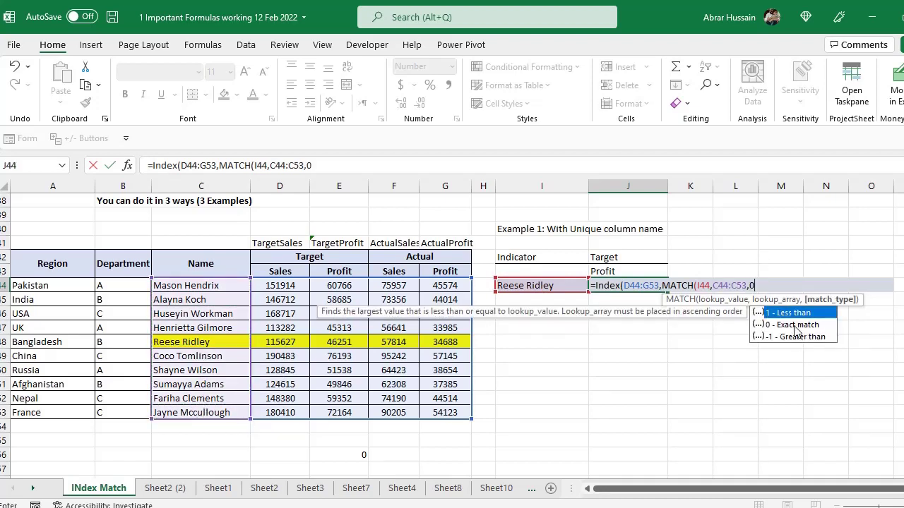
pyautogui.doubleClick(795, 327)
pyautogui.write(')')
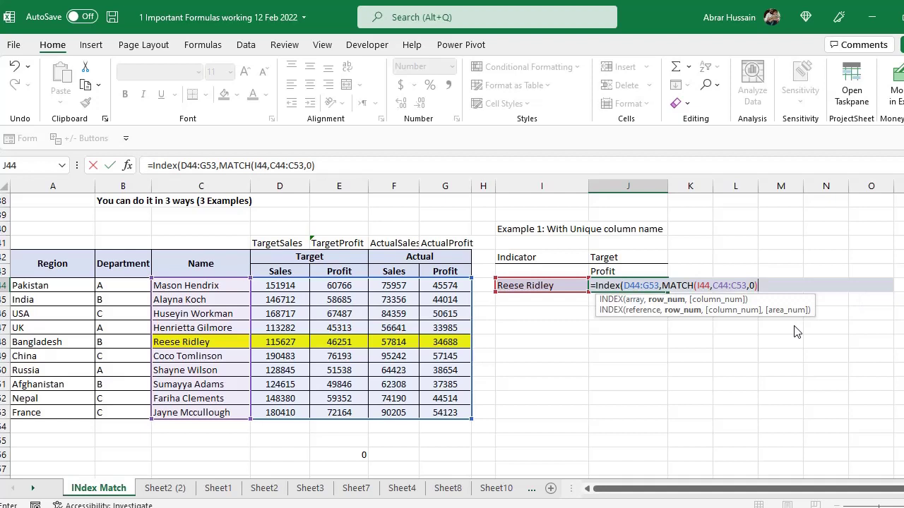
pyautogui.write(',')
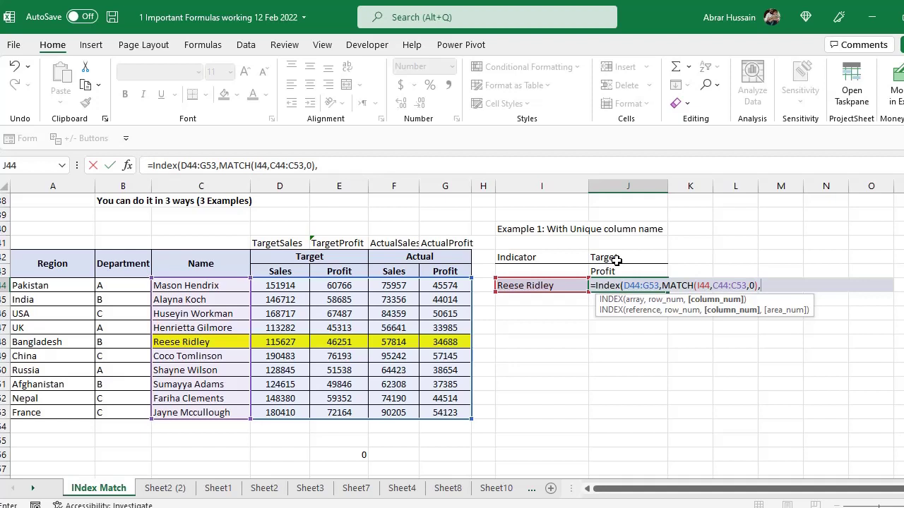
# Step: Start the second Match( with J42& as its lookup value, removing the J43 reference
pyautogui.write('Match')
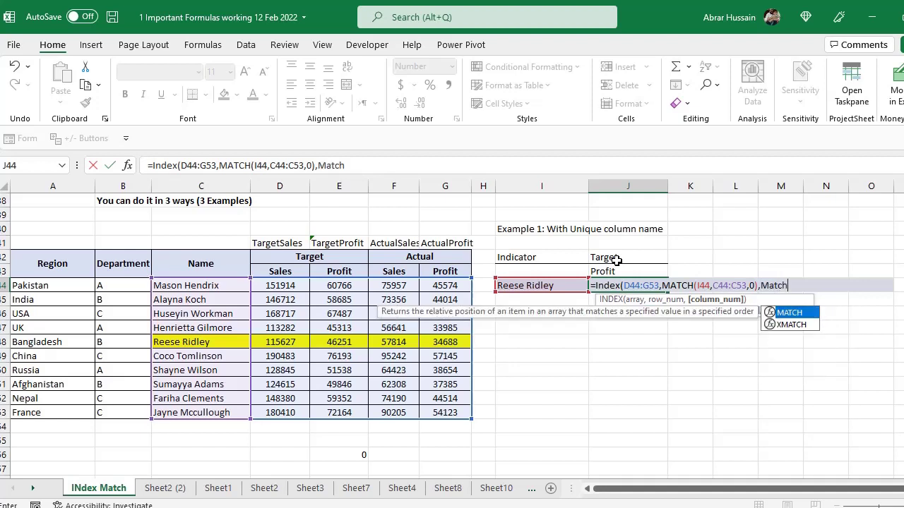
pyautogui.write('(')
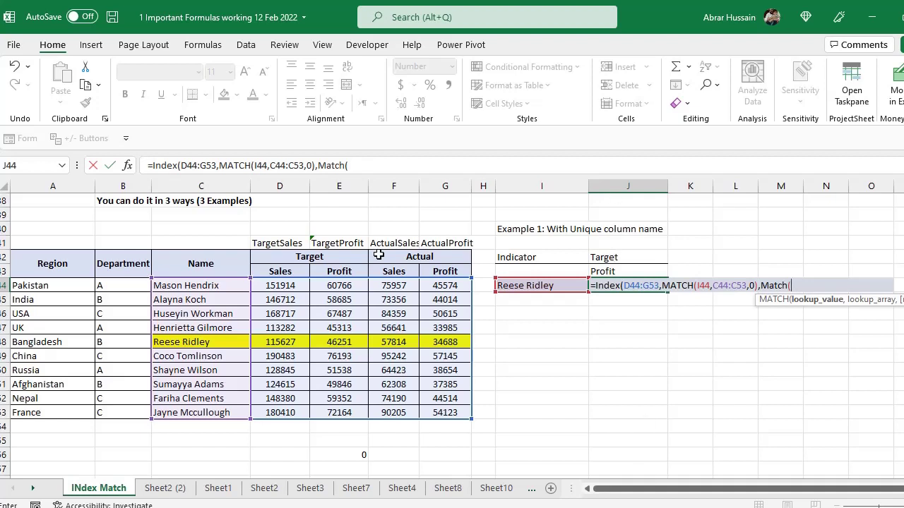
pyautogui.click(616, 253)
pyautogui.write('&')
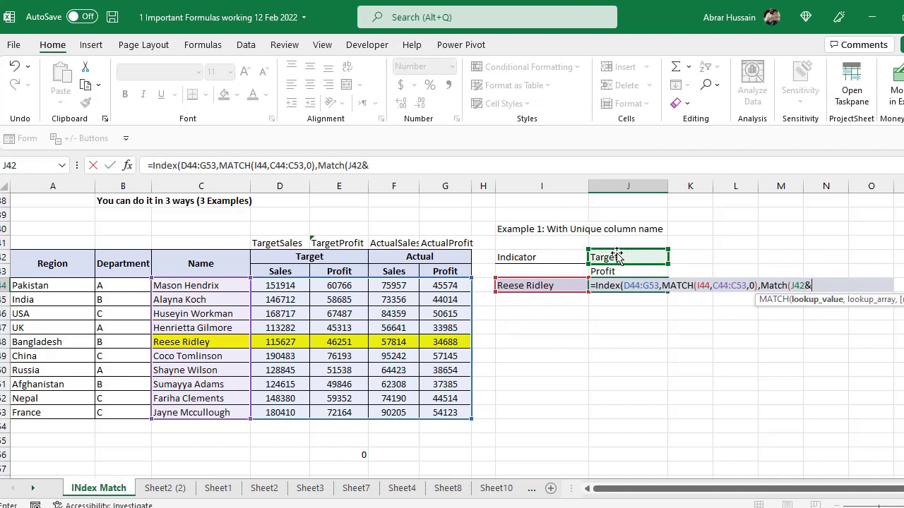
pyautogui.click(602, 272)
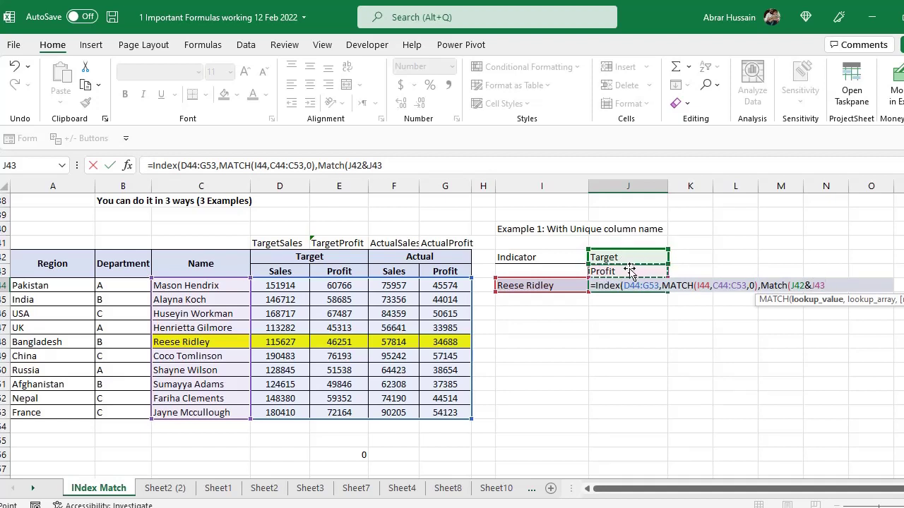
pyautogui.click(810, 285)
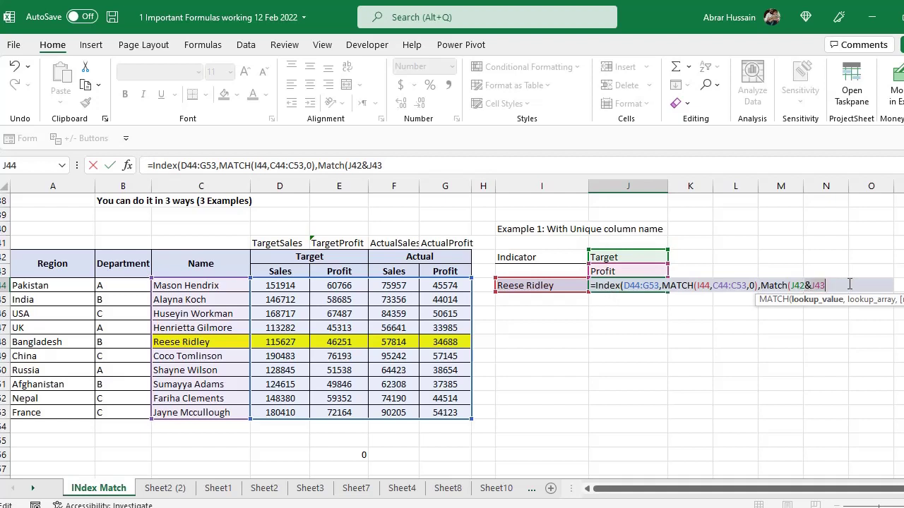
pyautogui.press('BackSpace')
pyautogui.press('BackSpace')
pyautogui.press('BackSpace')
pyautogui.press('BackSpace')
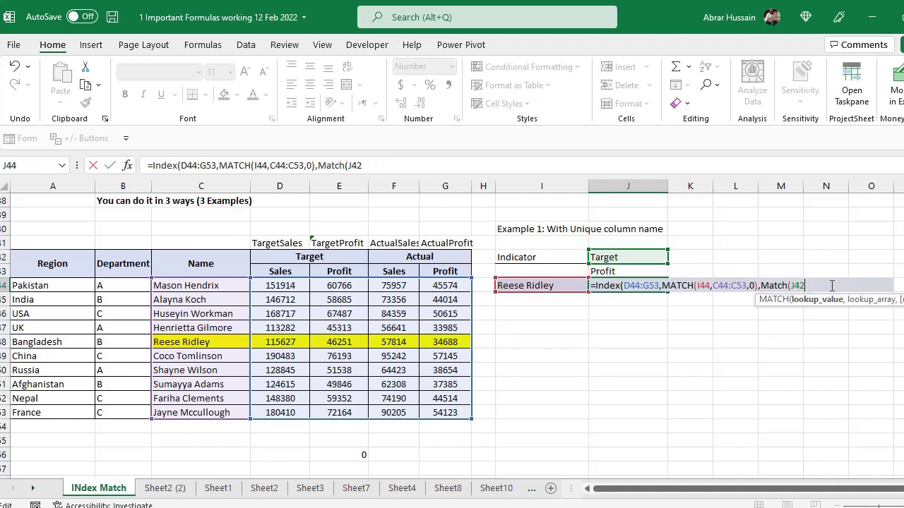
# Step: Finish the column MATCH on J42&J43 against D41:G41 with exact match, returning 46251
pyautogui.click(610, 271)
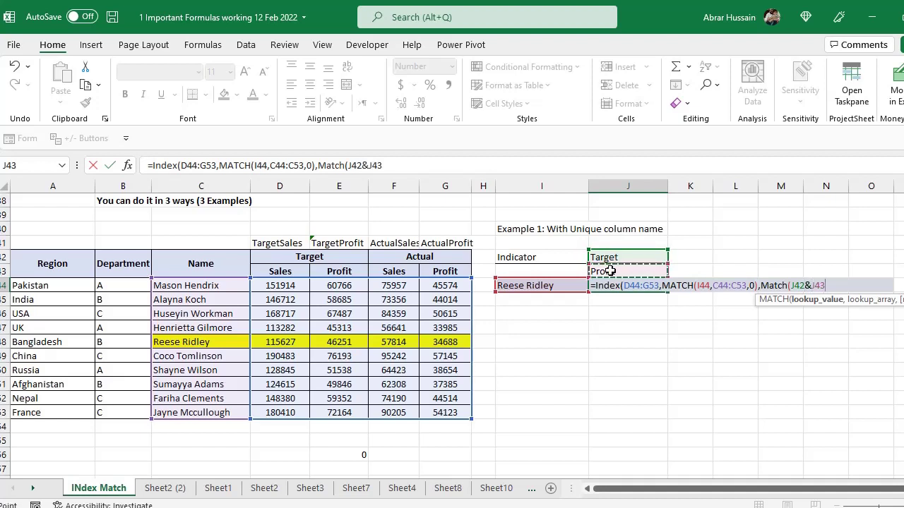
pyautogui.write(',')
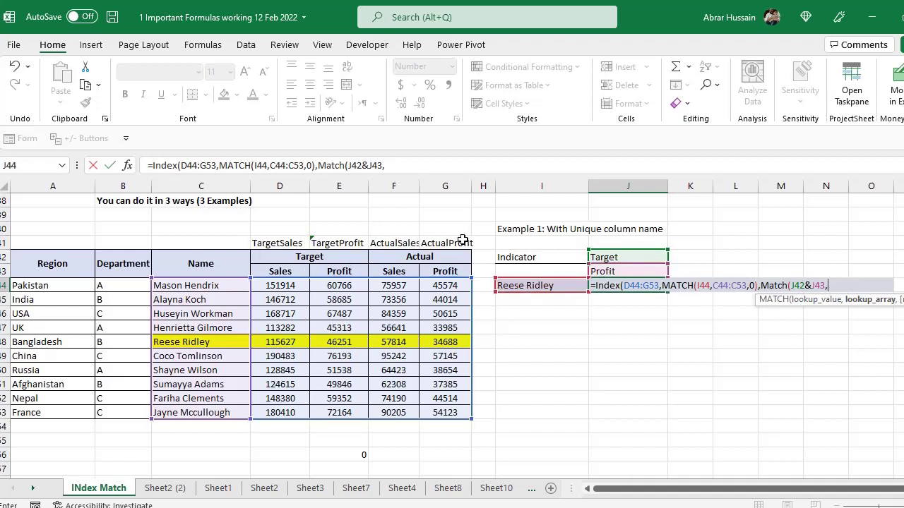
pyautogui.moveTo(283, 243); pyautogui.dragTo(445, 242)
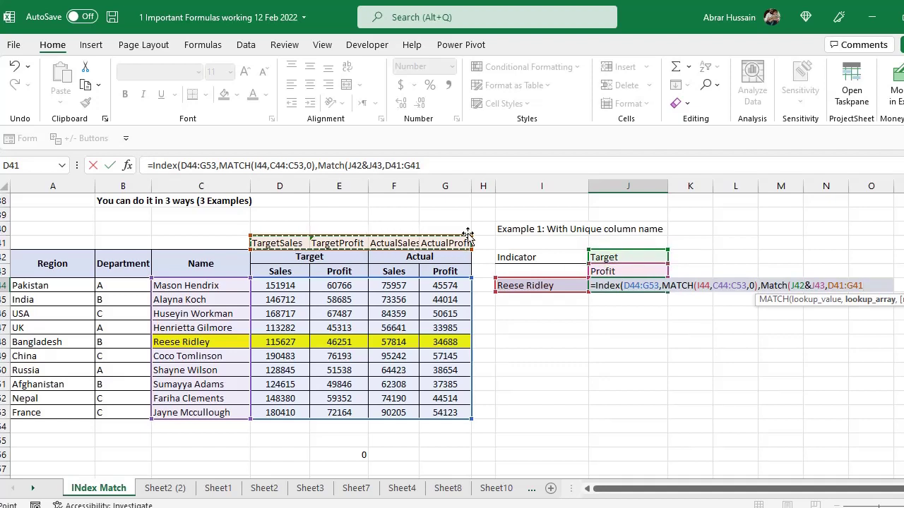
pyautogui.write(',')
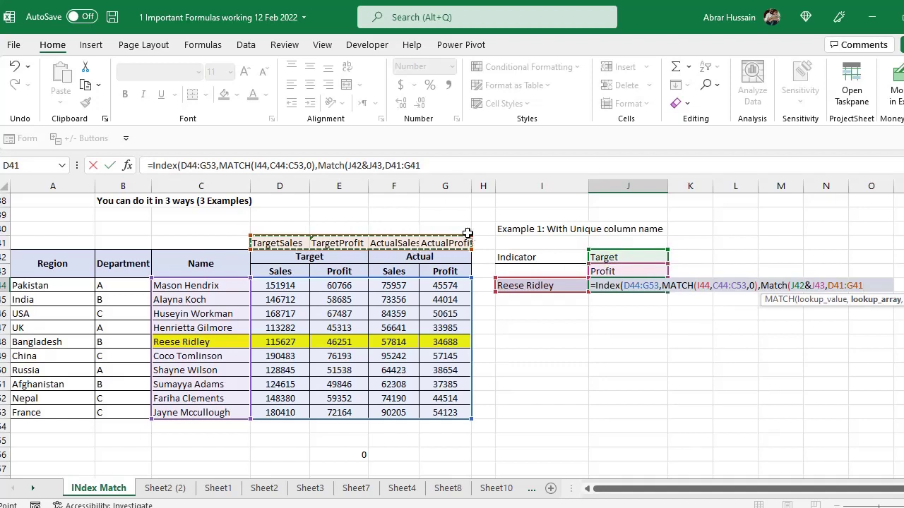
pyautogui.write('0)')
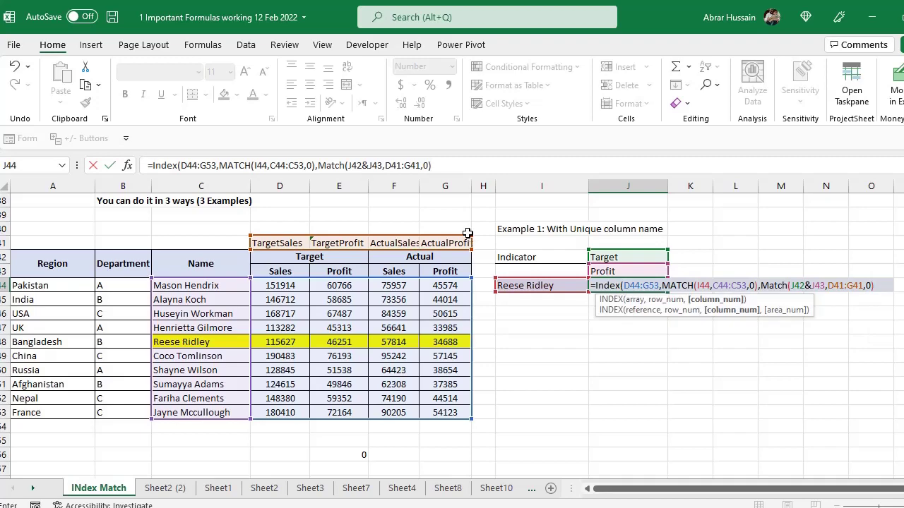
pyautogui.write(')')
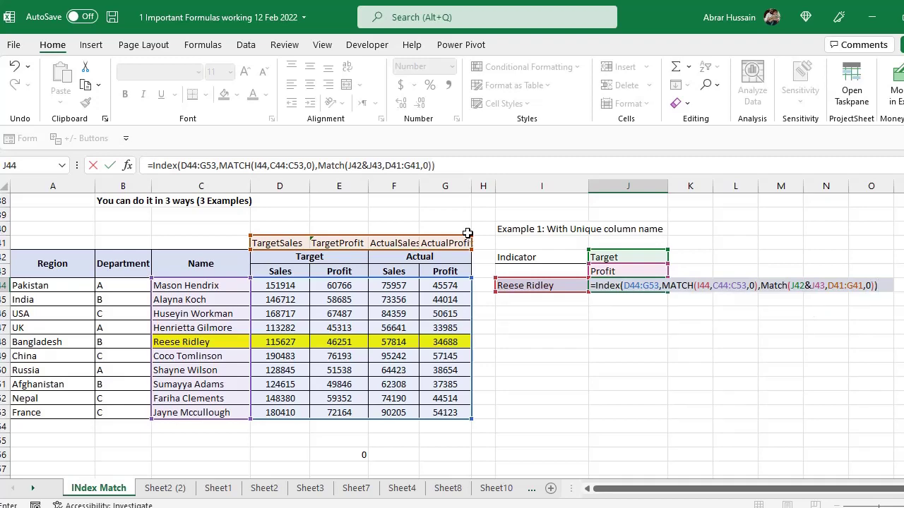
pyautogui.press('Return')
pyautogui.press('Up')
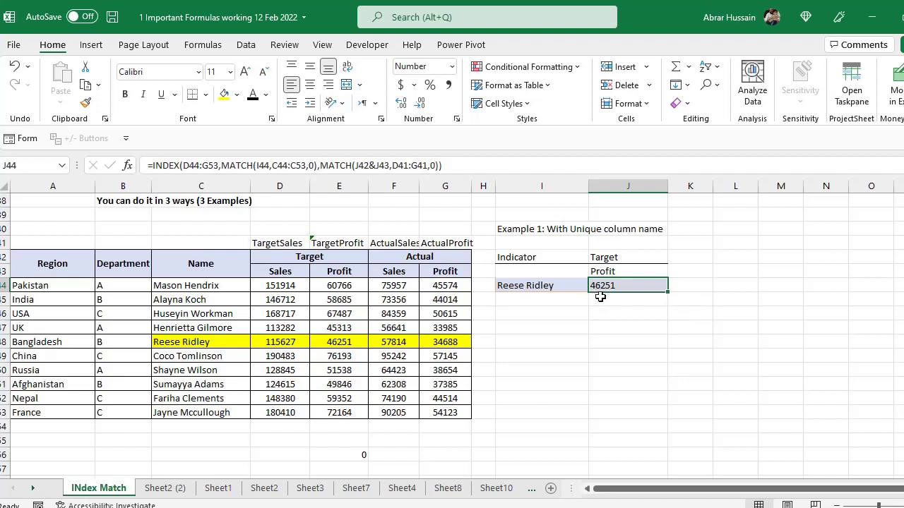
# Step: Switch J43 to Sales so J44 returns 115627
pyautogui.click(521, 290)
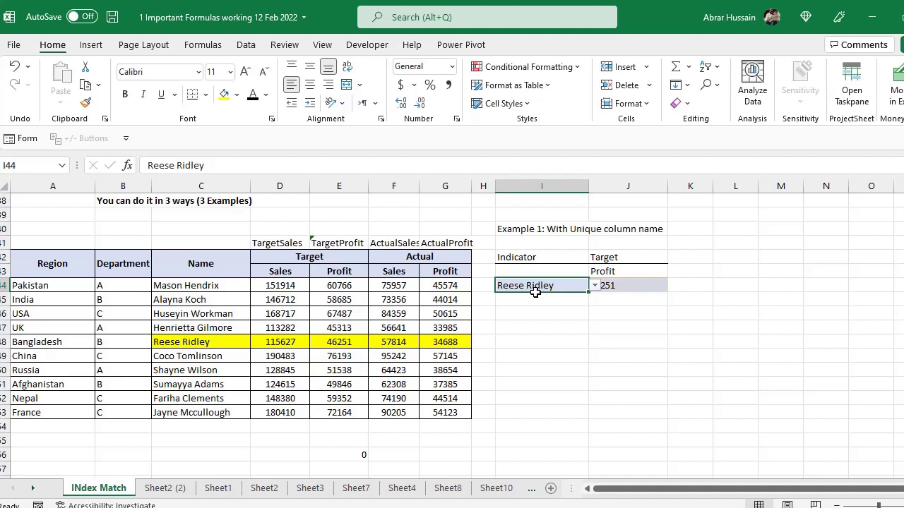
pyautogui.click(657, 258)
pyautogui.click(676, 261)
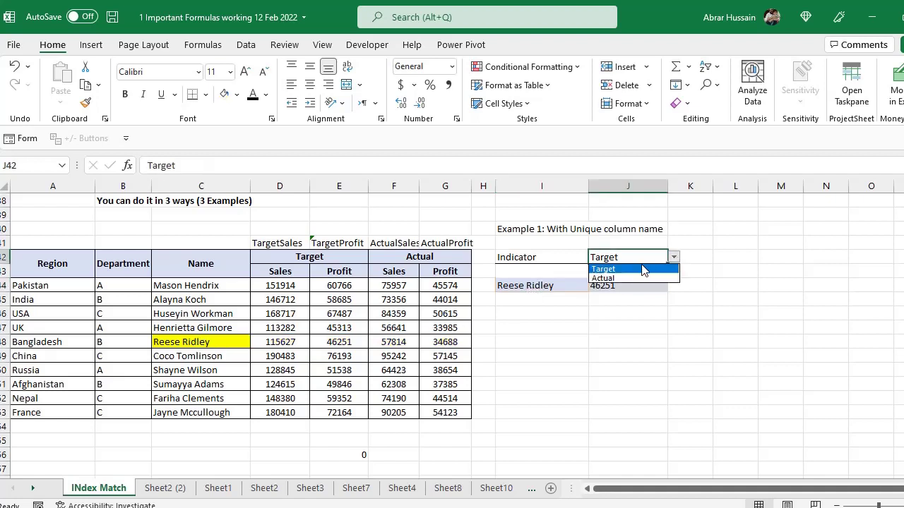
pyautogui.click(622, 271)
pyautogui.click(624, 271)
pyautogui.click(674, 271)
pyautogui.click(639, 281)
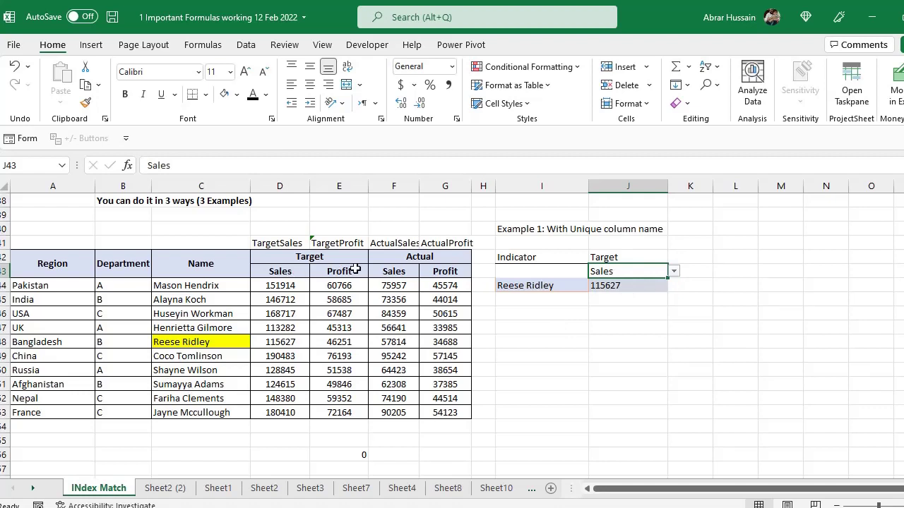
# Step: Fill the matching Target Sales cell D48 yellow
pyautogui.click(308, 258)
pyautogui.keyDown('ctrl'); pyautogui.click(277, 273); pyautogui.keyUp('ctrl')
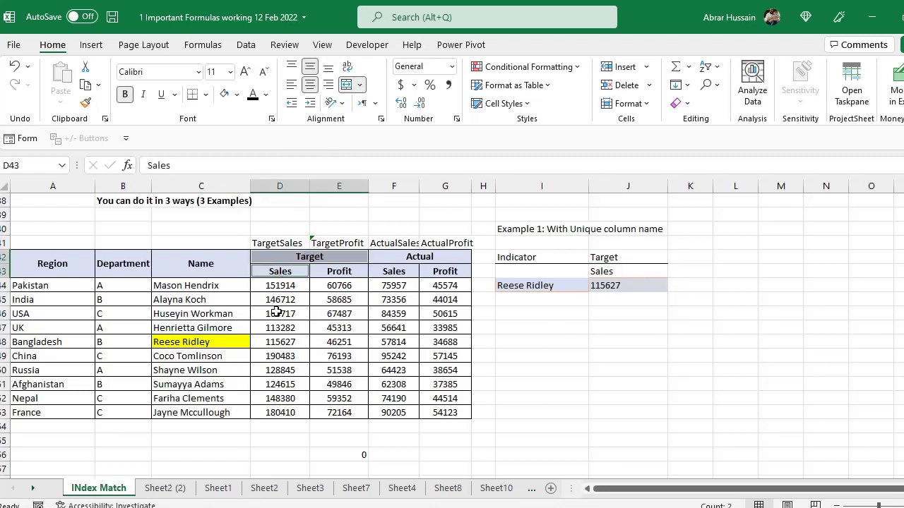
pyautogui.click(276, 348)
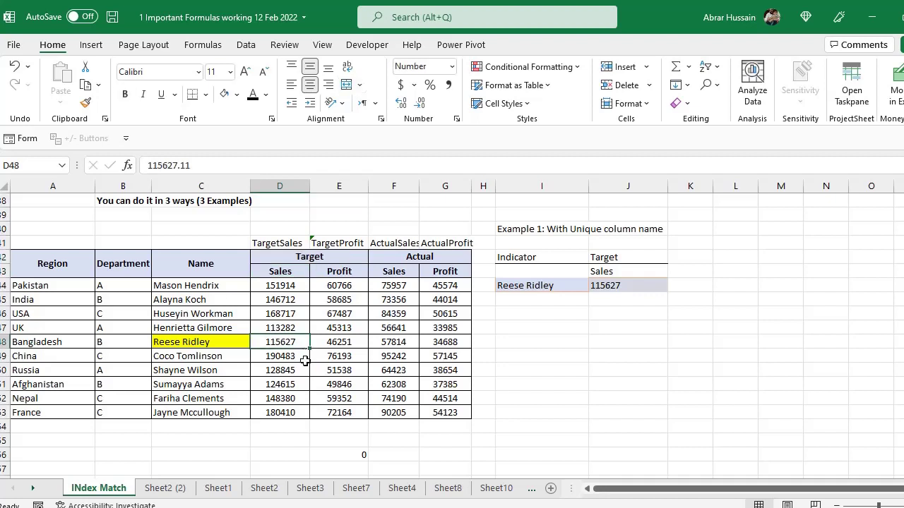
pyautogui.click(237, 94)
pyautogui.click(259, 227)
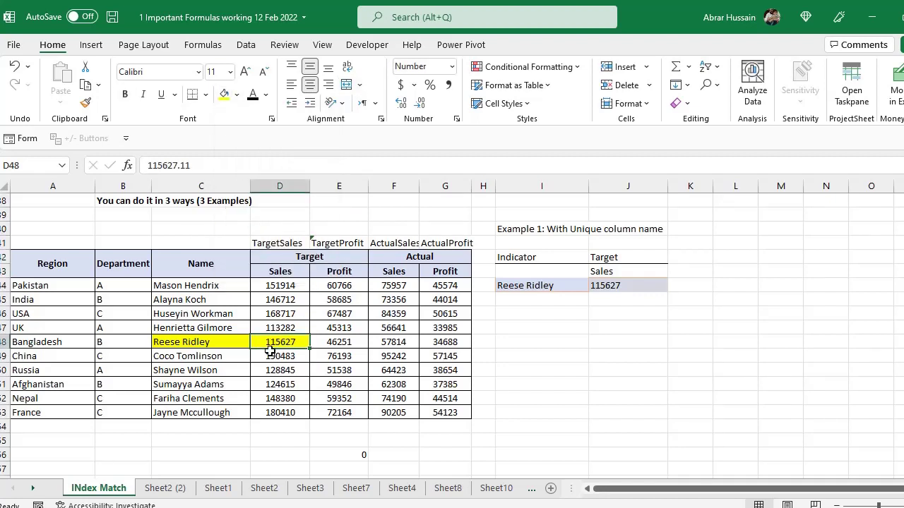
pyautogui.click(634, 288)
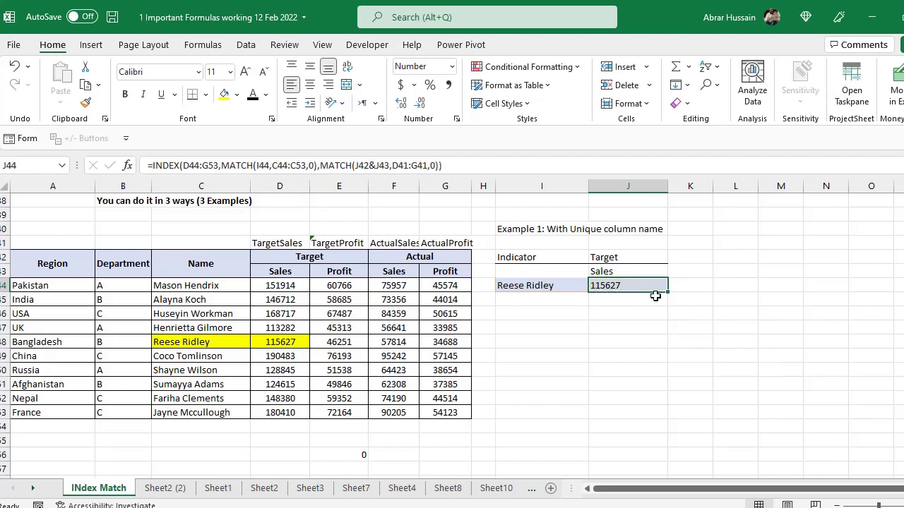
# Step: Check the lookup inputs and switch the J42 indicator to Actual
pyautogui.click(625, 259)
pyautogui.click(614, 271)
pyautogui.click(526, 286)
pyautogui.click(605, 259)
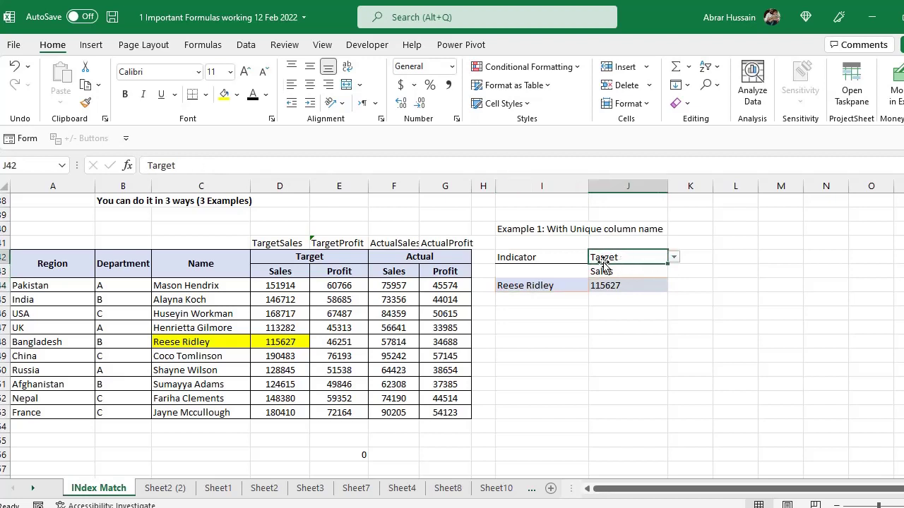
pyautogui.click(627, 273)
pyautogui.click(630, 258)
pyautogui.click(676, 258)
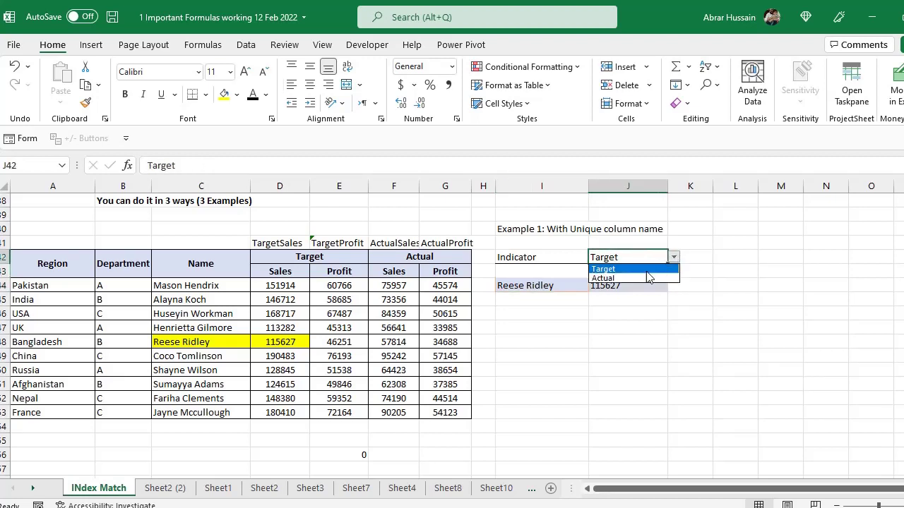
pyautogui.click(640, 274)
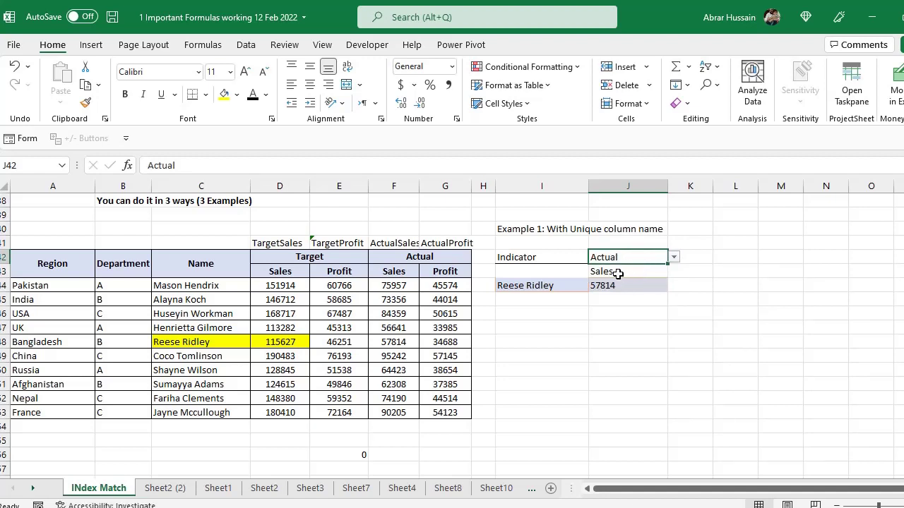
# Step: Fill the matched Actual Sales value in F48 yellow
pyautogui.click(617, 273)
pyautogui.click(606, 257)
pyautogui.click(602, 273)
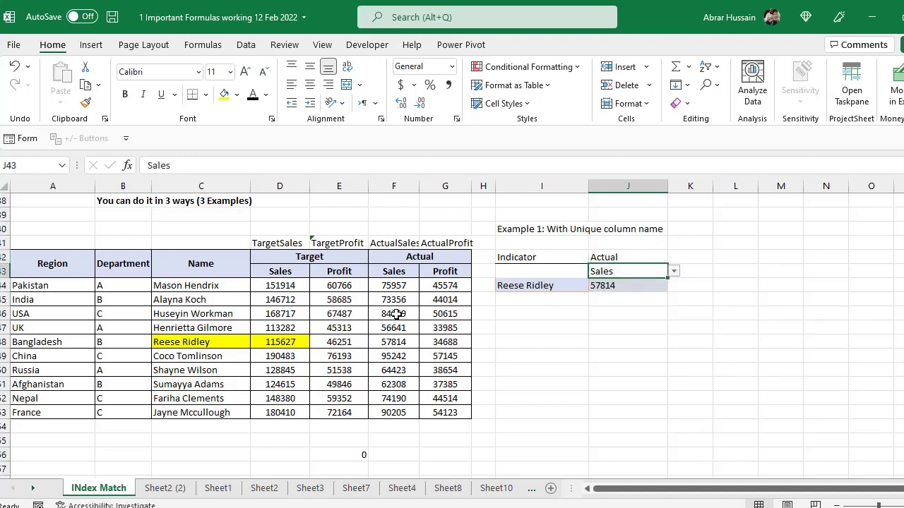
pyautogui.click(419, 258)
pyautogui.moveTo(393, 272); pyautogui.dragTo(388, 340)
pyautogui.click(388, 341)
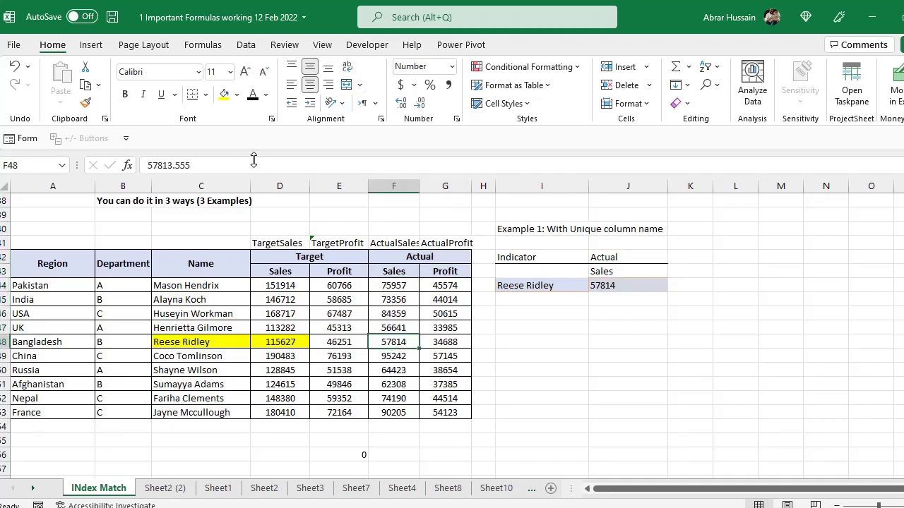
pyautogui.click(231, 96)
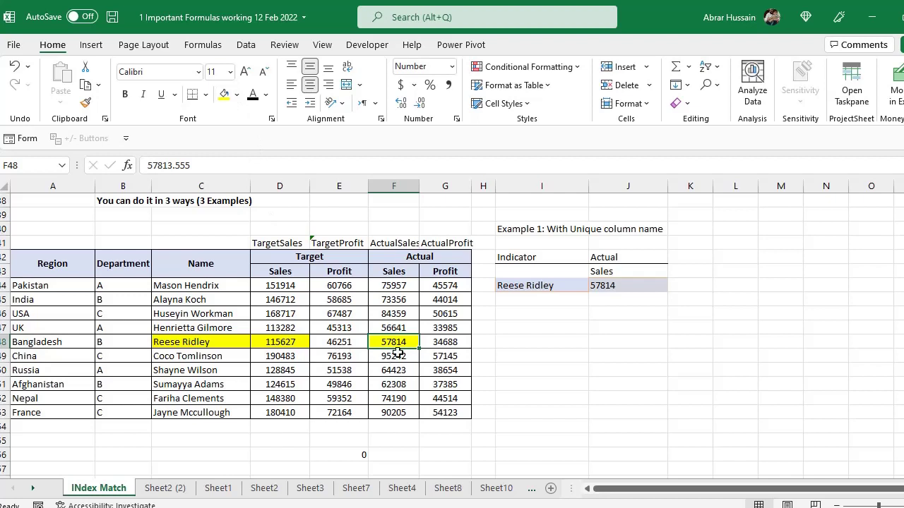
# Step: Set the J42 indicator to Target and the J43 metric to Profit
pyautogui.click(615, 275)
pyautogui.click(625, 286)
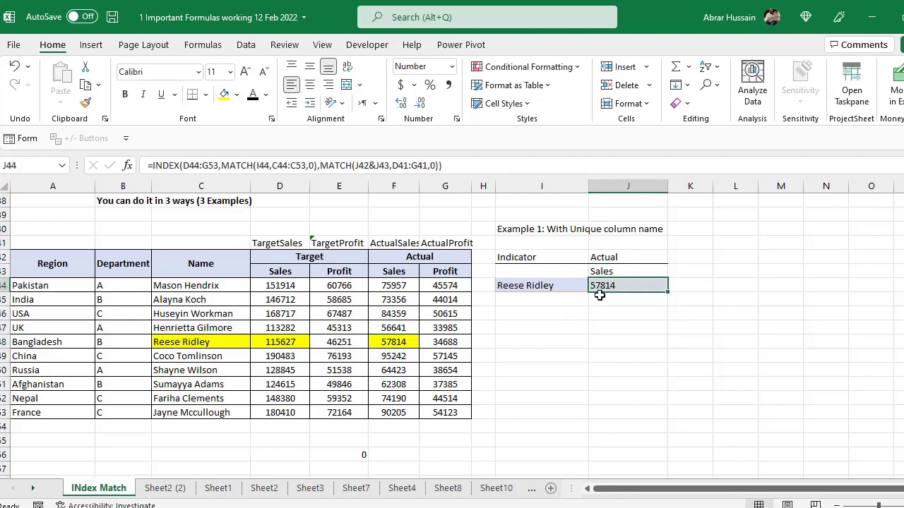
pyautogui.click(633, 257)
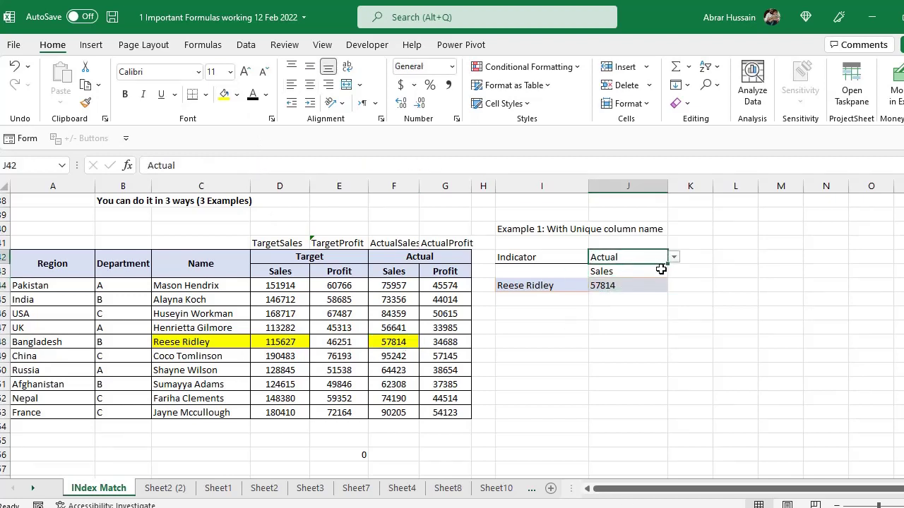
pyautogui.click(674, 260)
pyautogui.click(635, 269)
pyautogui.click(656, 272)
pyautogui.click(674, 272)
pyautogui.click(646, 297)
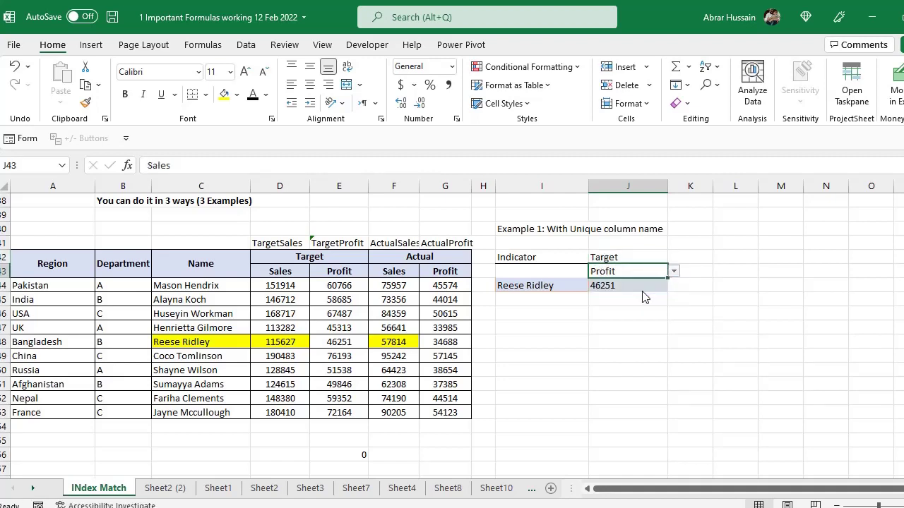
pyautogui.click(617, 257)
pyautogui.click(612, 277)
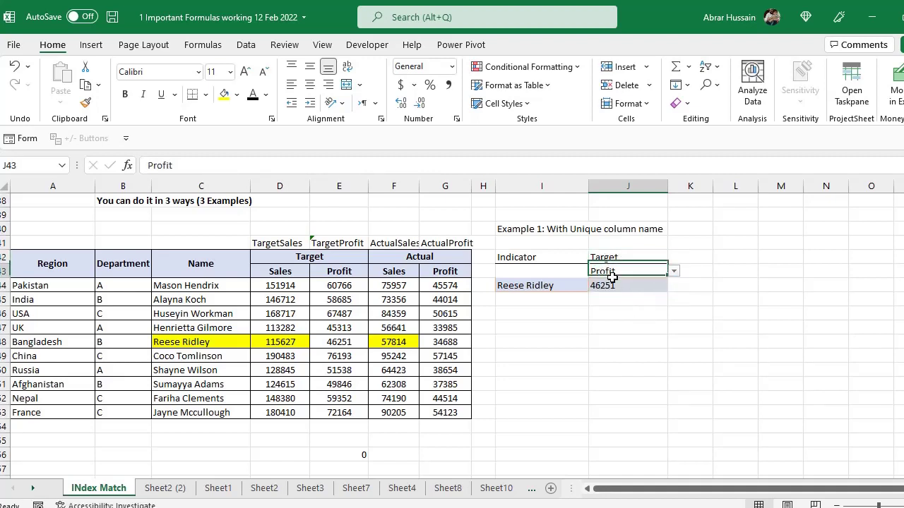
# Step: Select the Target Profit headers and matched E48, then switch J42 back to Actual
pyautogui.click(308, 258)
pyautogui.keyDown('ctrl'); pyautogui.click(350, 272); pyautogui.keyUp('ctrl')
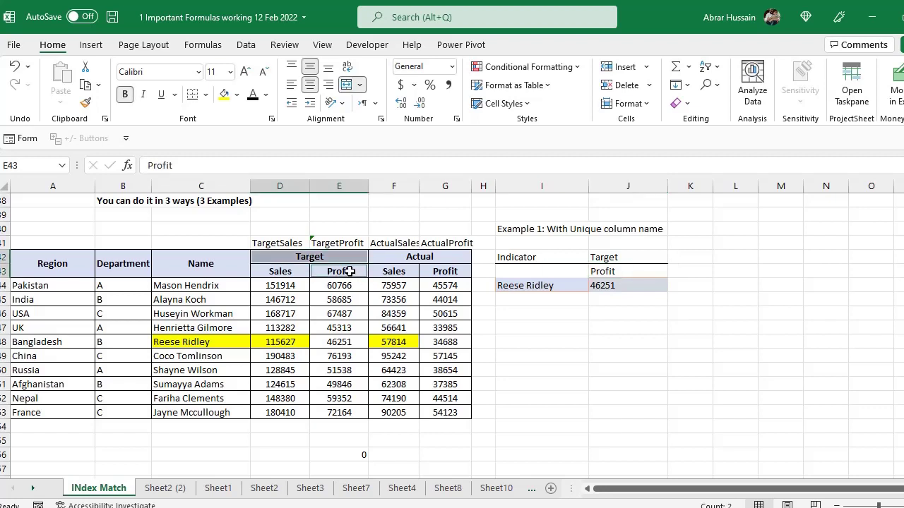
pyautogui.keyDown('ctrl'); pyautogui.click(337, 341); pyautogui.keyUp('ctrl')
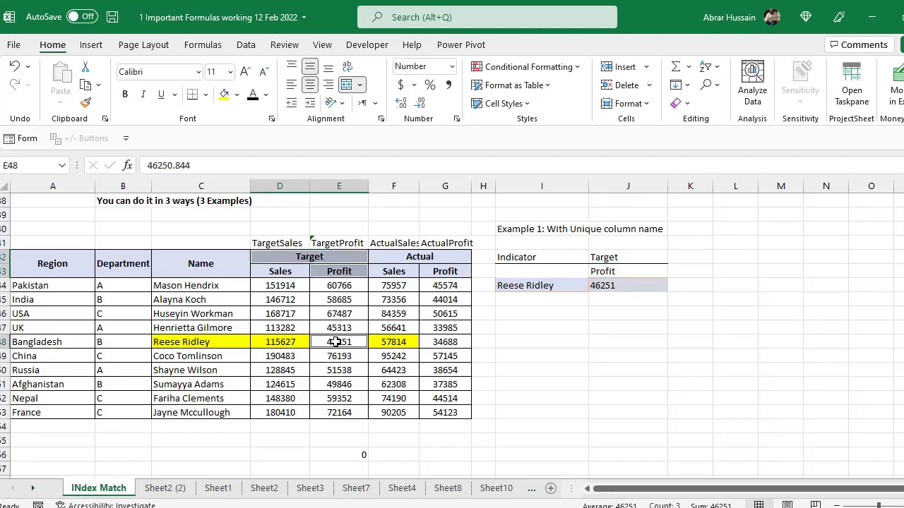
pyautogui.click(337, 342)
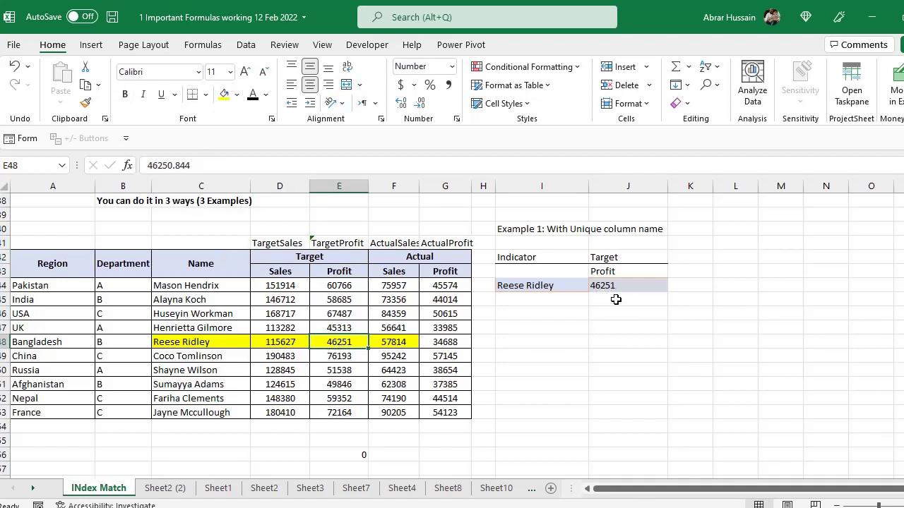
pyautogui.click(637, 263)
pyautogui.hotkey('alt', 'Down')
pyautogui.click(634, 276)
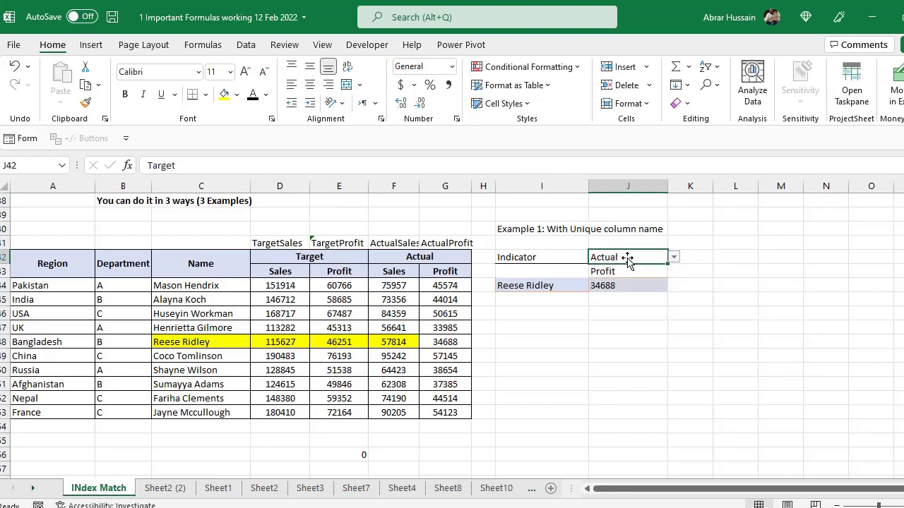
# Step: Fill the Actual headers and matched G48 yellow; J44 returns 34688
pyautogui.click(428, 259)
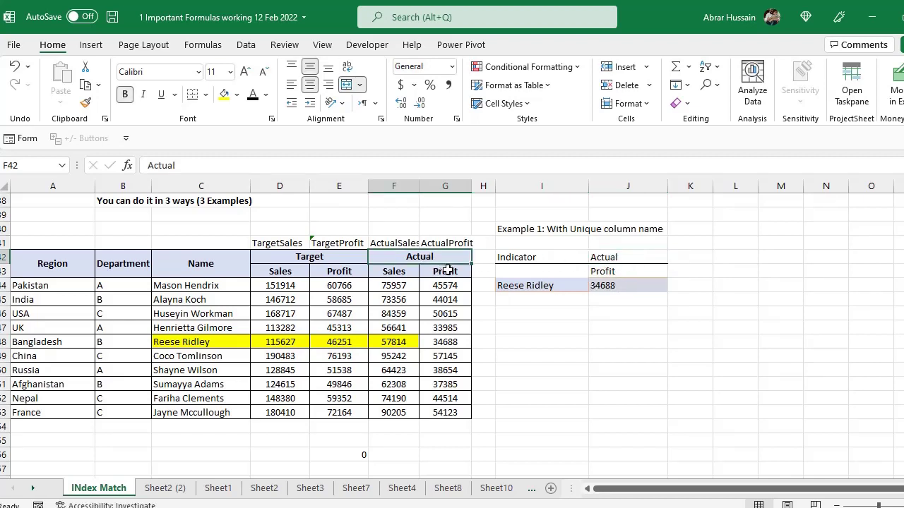
pyautogui.keyDown('ctrl'); pyautogui.click(449, 272); pyautogui.keyUp('ctrl')
pyautogui.keyDown('ctrl'); pyautogui.click(453, 342); pyautogui.keyUp('ctrl')
pyautogui.click(224, 94)
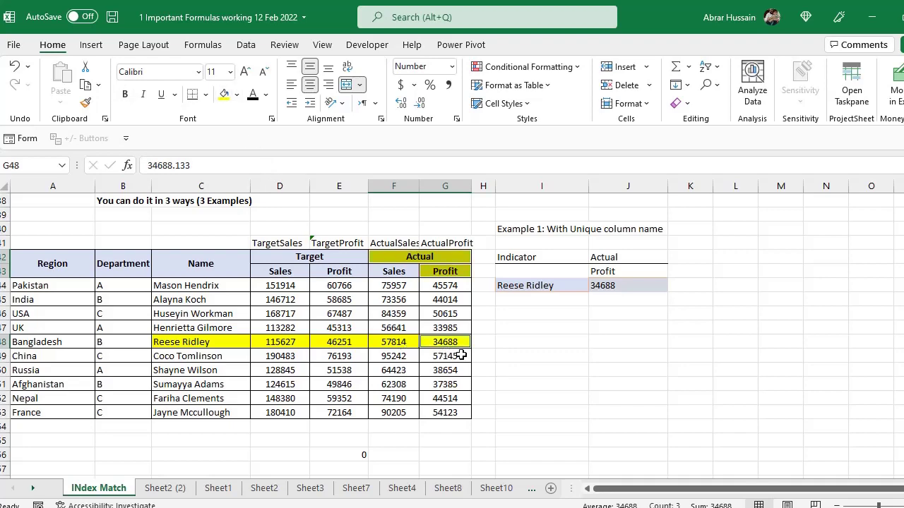
pyautogui.click(619, 288)
pyautogui.doubleClick(614, 285)
pyautogui.press('Escape')
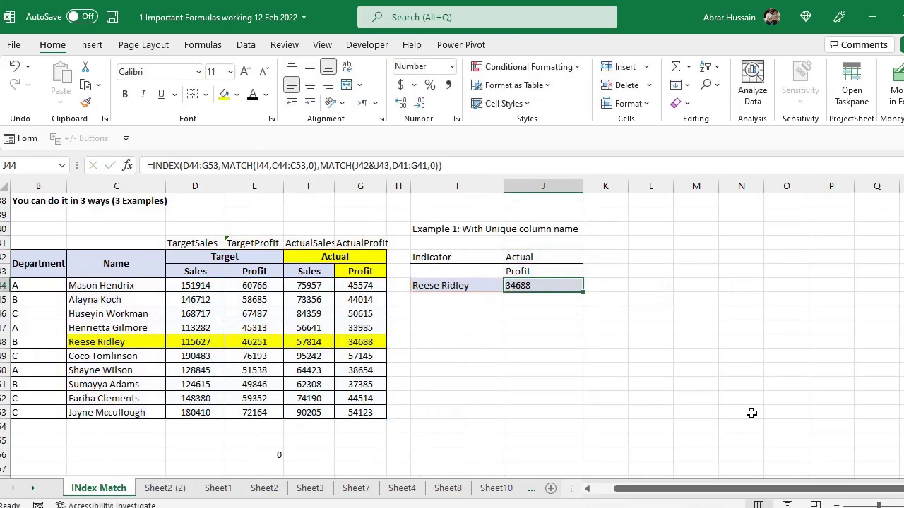
# Step: Repeat the Target and Actual headers in every column of row 42, centred
pyautogui.click(445, 238)
pyautogui.moveTo(219, 243); pyautogui.dragTo(409, 243)
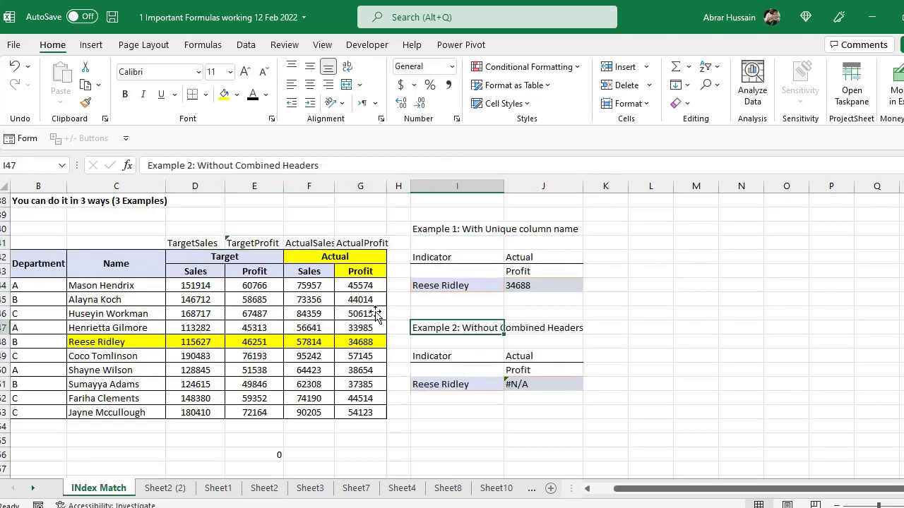
pyautogui.moveTo(182, 242); pyautogui.dragTo(248, 243)
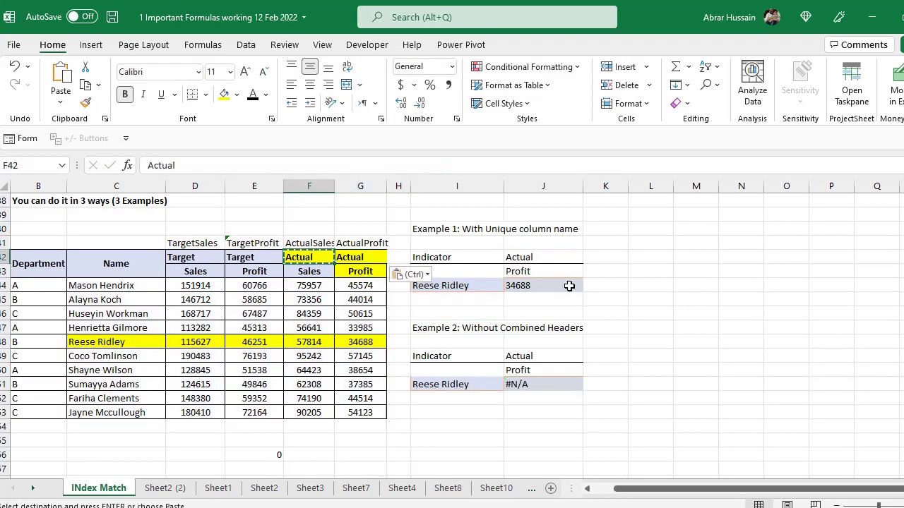
pyautogui.write('Actual\tActual')
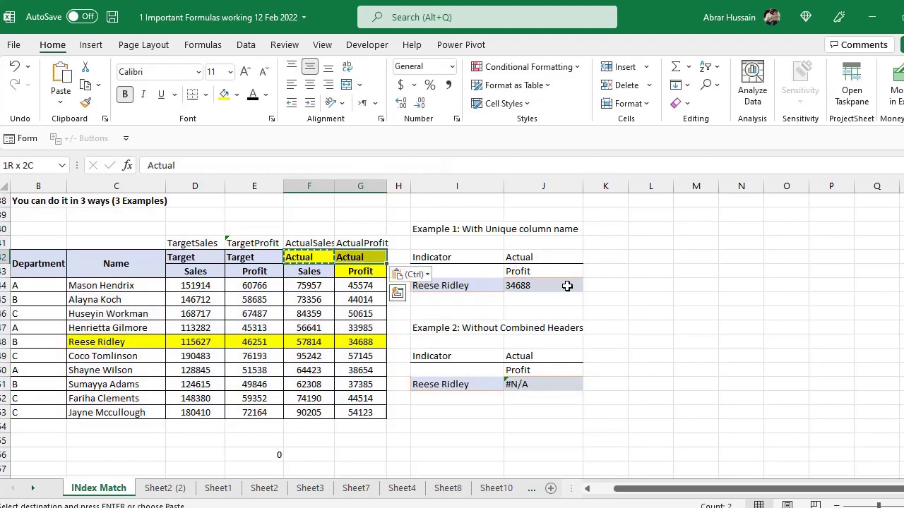
pyautogui.click(309, 85)
pyautogui.moveTo(182, 257); pyautogui.dragTo(237, 257)
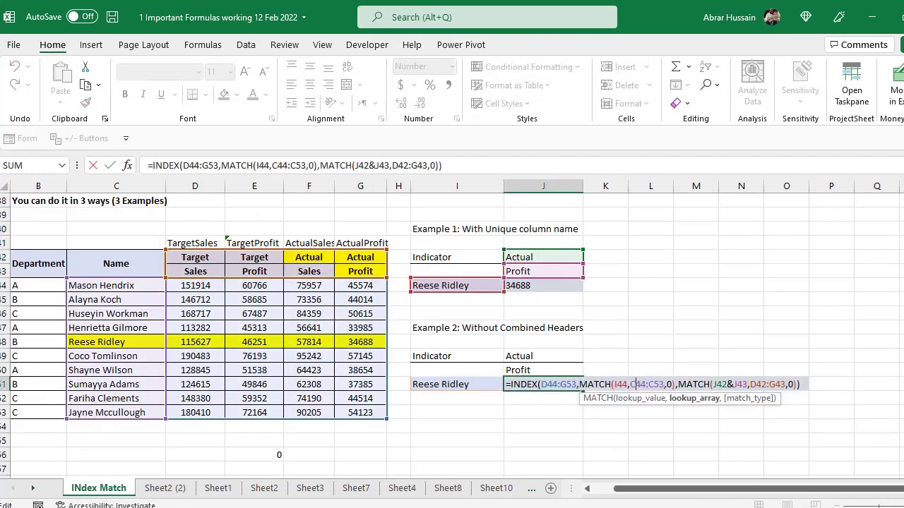
# Step: Change J51's second MATCH lookup array to D42:G42&D43:G43 and commit it as an array formula
pyautogui.click(598, 384)
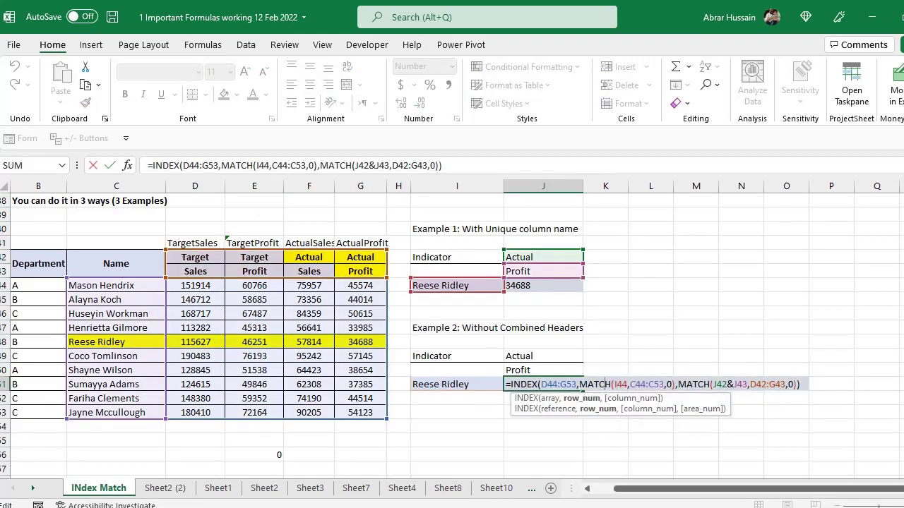
pyautogui.click(667, 384)
pyautogui.click(677, 384)
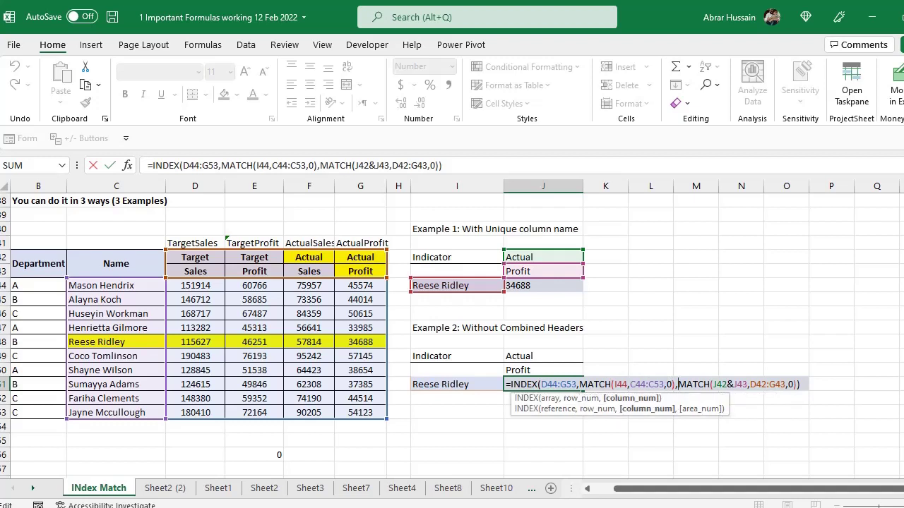
pyautogui.click(717, 384)
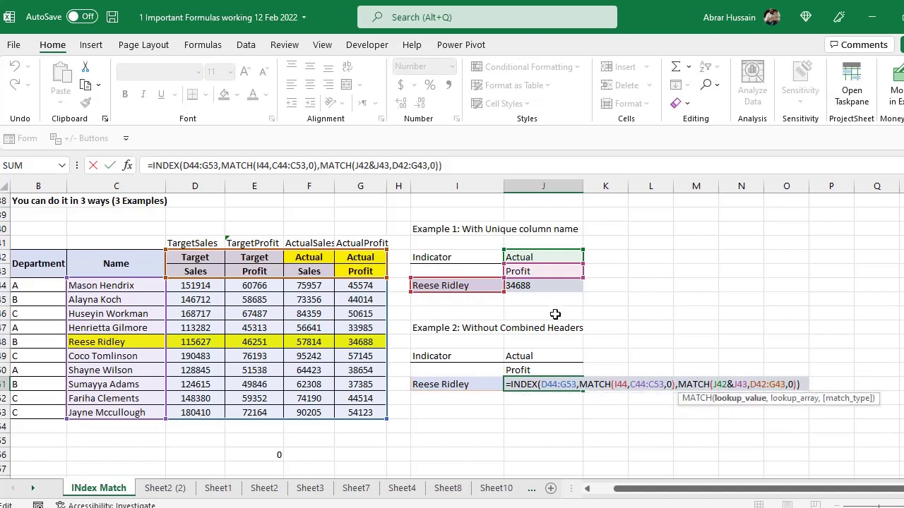
pyautogui.click(751, 384)
pyautogui.moveTo(753, 384); pyautogui.dragTo(789, 384)
pyautogui.press('BackSpace')
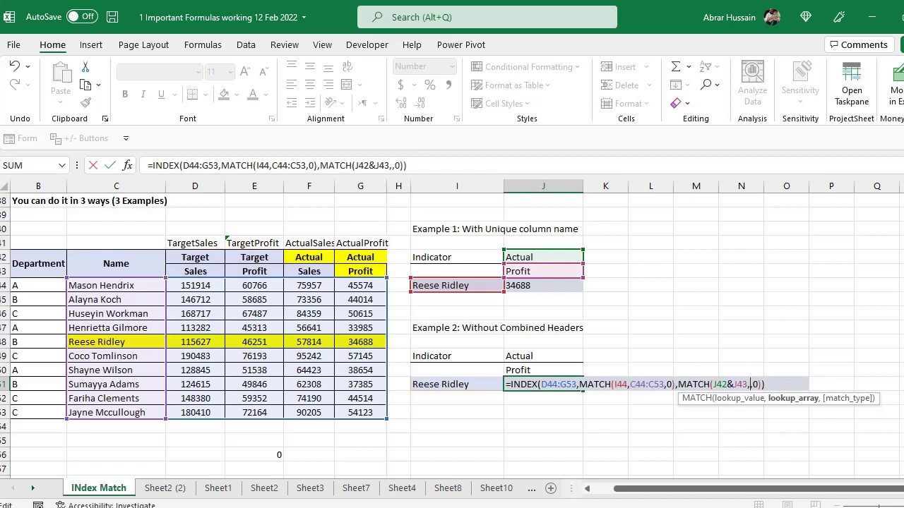
pyautogui.moveTo(191, 259); pyautogui.dragTo(353, 259)
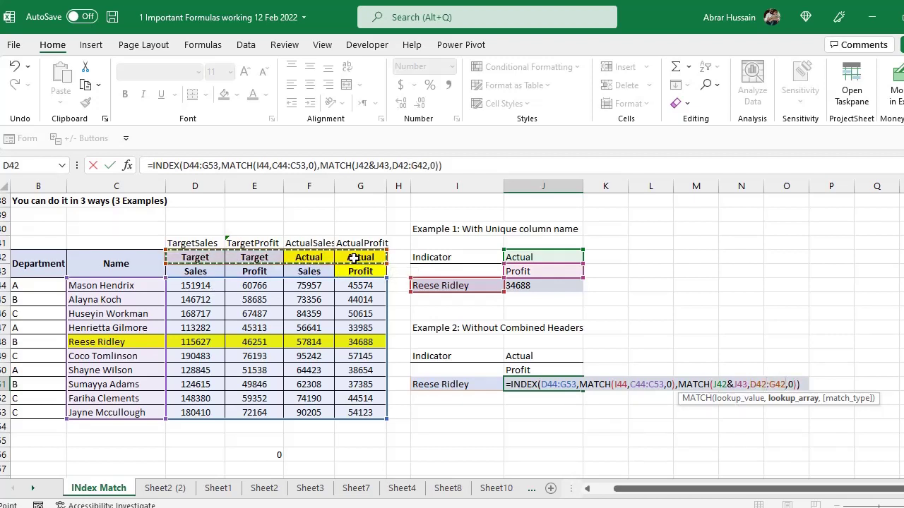
pyautogui.write('&')
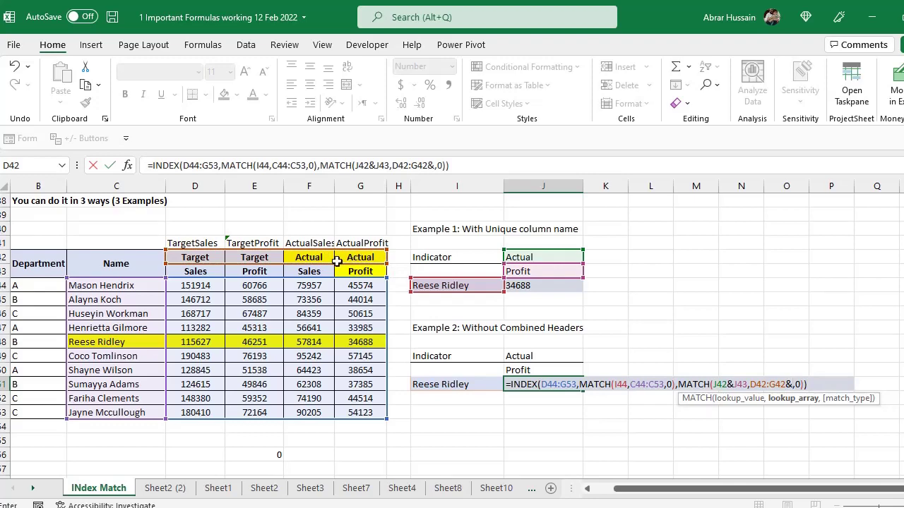
pyautogui.click(190, 269)
pyautogui.moveTo(189, 269); pyautogui.dragTo(357, 270)
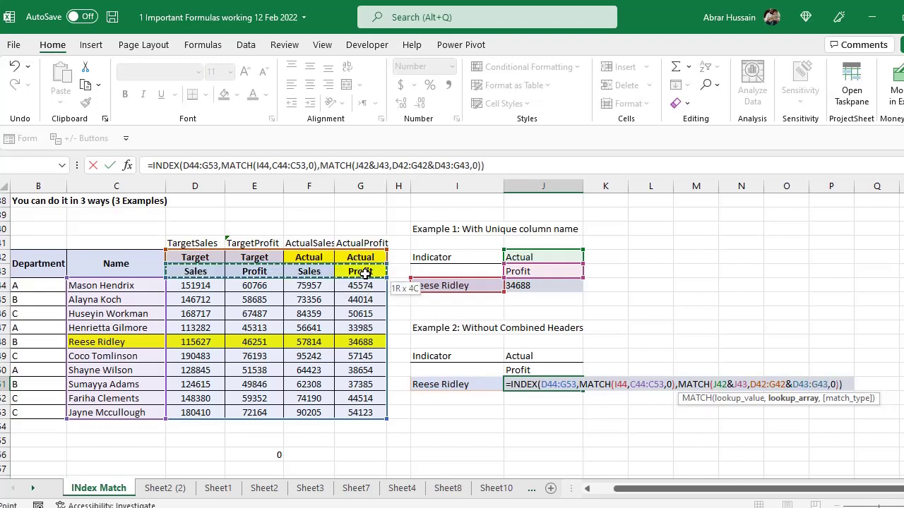
pyautogui.hotkey('ctrl', 'shift', 'Return')
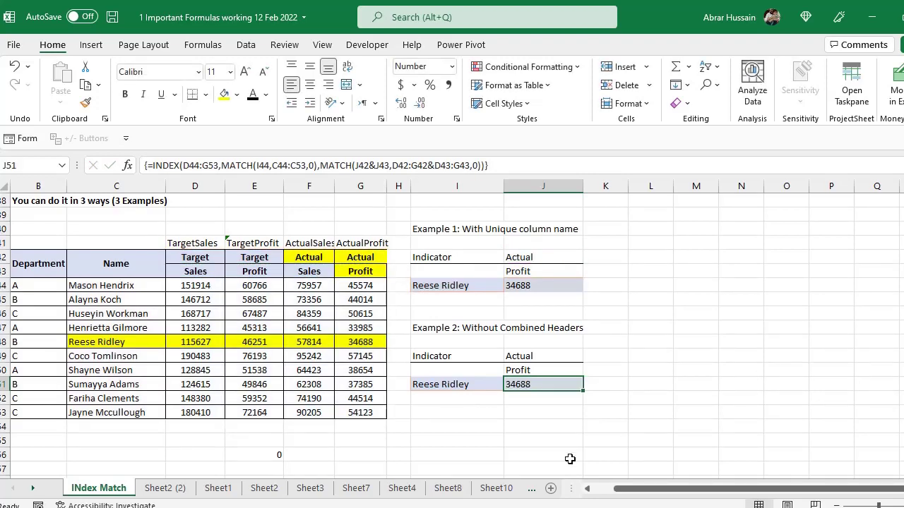
# Step: Switch the J42 indicator to Target and check J51's updated result
pyautogui.click(526, 286)
pyautogui.click(531, 308)
pyautogui.click(533, 388)
pyautogui.moveTo(534, 285); pyautogui.dragTo(557, 273)
pyautogui.click(529, 257)
pyautogui.click(587, 258)
pyautogui.click(557, 272)
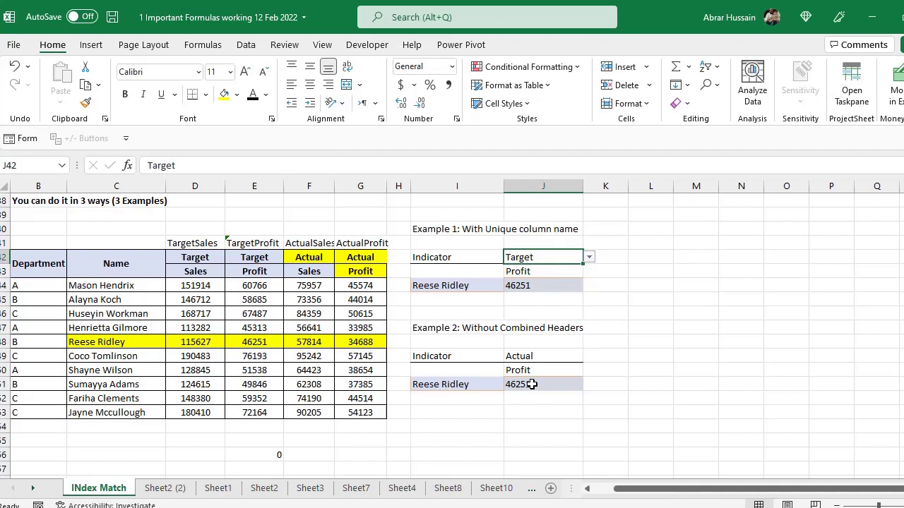
pyautogui.click(535, 384)
# Step: Pick Sales in J43 so J44 gives 115627, then edit J51's formula with F2
pyautogui.click(570, 257)
pyautogui.click(590, 259)
pyautogui.click(591, 259)
pyautogui.click(550, 273)
pyautogui.click(591, 273)
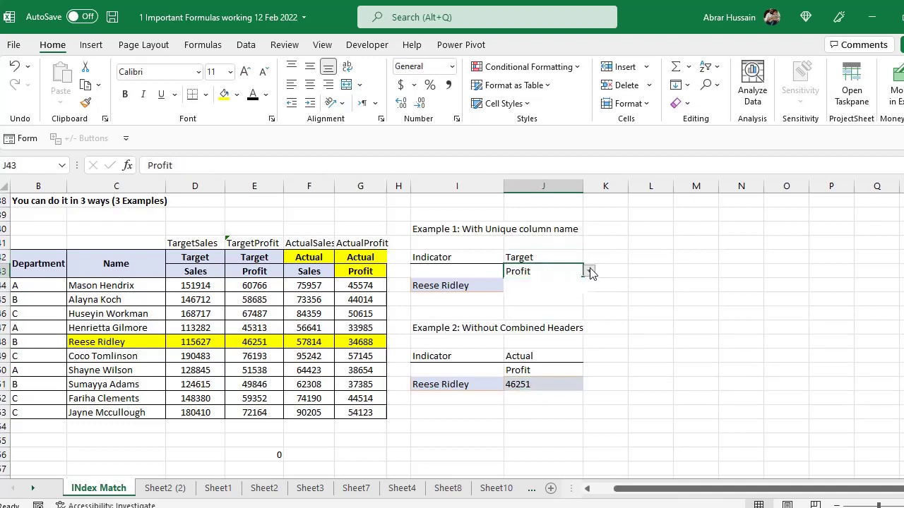
pyautogui.click(565, 285)
pyautogui.click(541, 384)
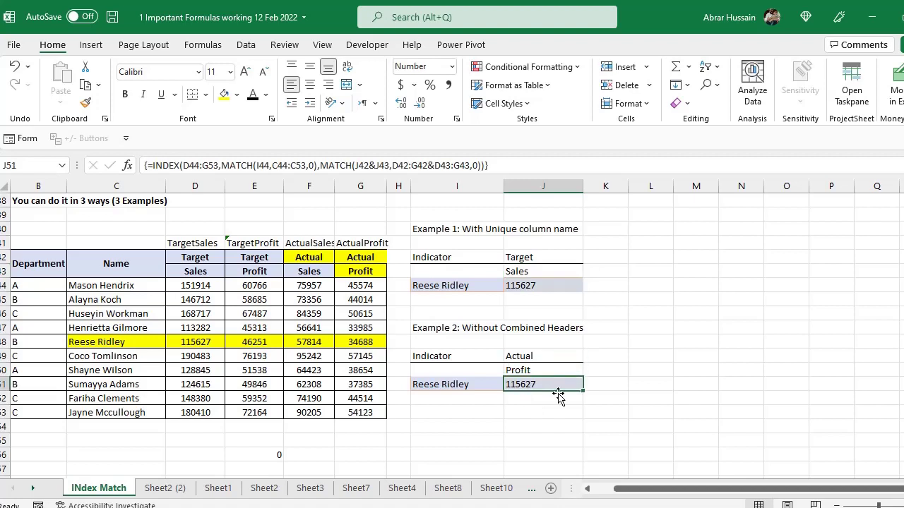
pyautogui.press('F2')
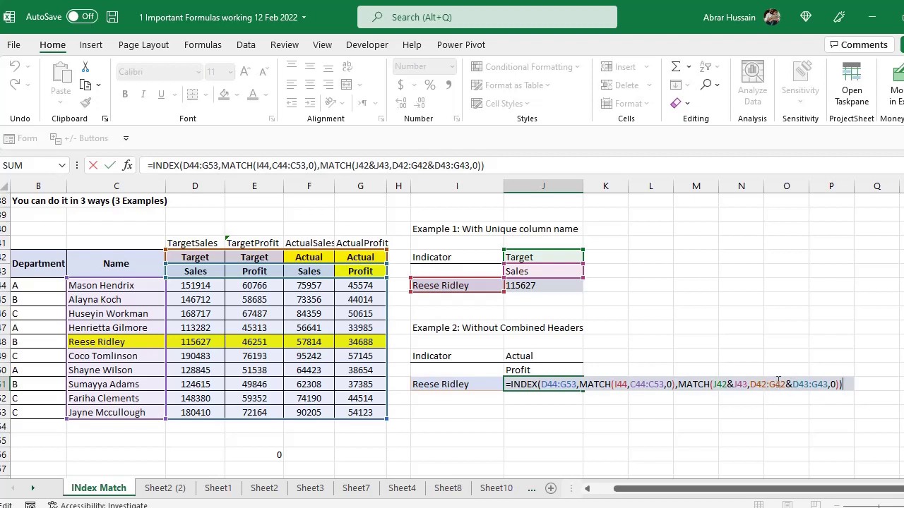
# Step: Re-pick D42:G42 as the lookup range in J51's MATCH and commit the formula
pyautogui.moveTo(751, 384); pyautogui.dragTo(775, 384)
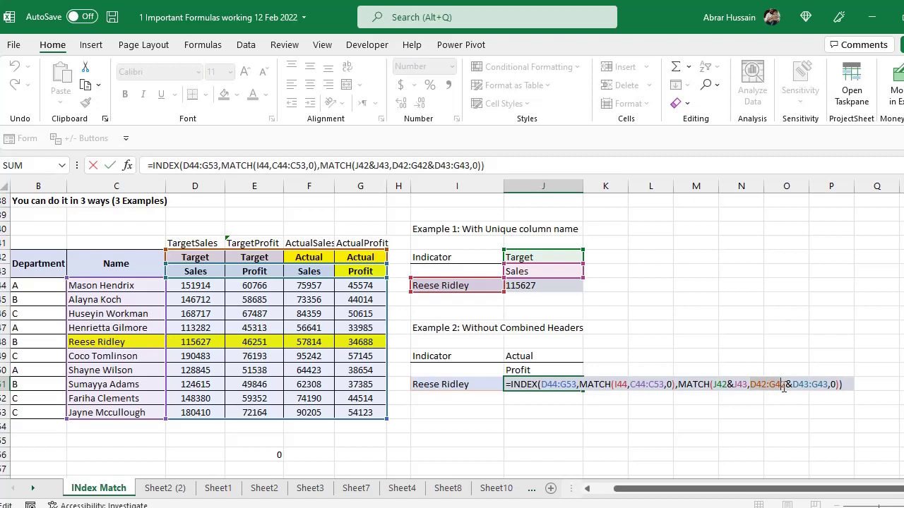
pyautogui.moveTo(195, 259); pyautogui.dragTo(365, 257)
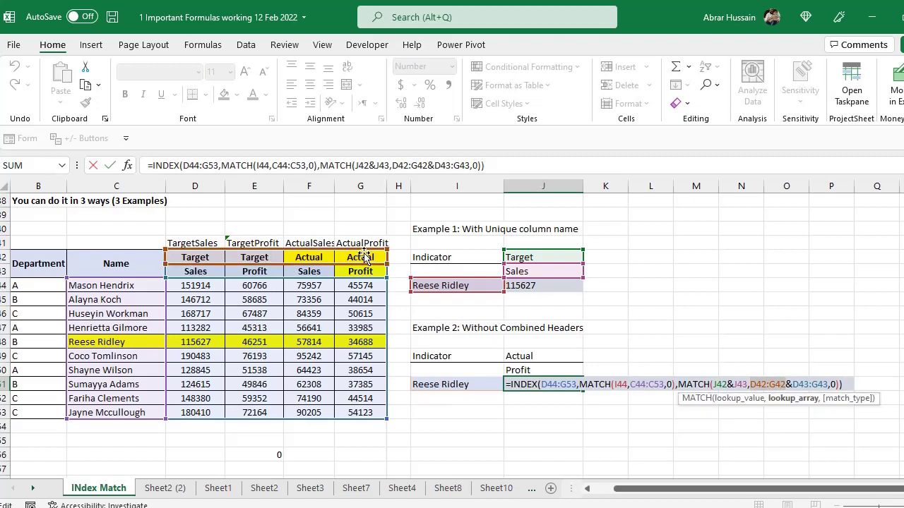
pyautogui.click(787, 385)
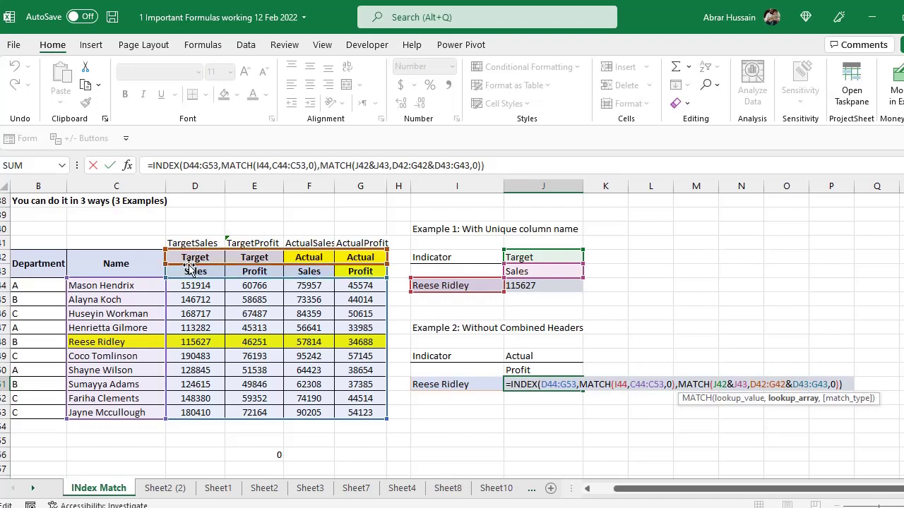
pyautogui.click(254, 258)
# Step: Merge Target across D42:E42, clear the duplicate G42 text, and merge Actual across F42:G42
pyautogui.hotkey('shift', 'Left')
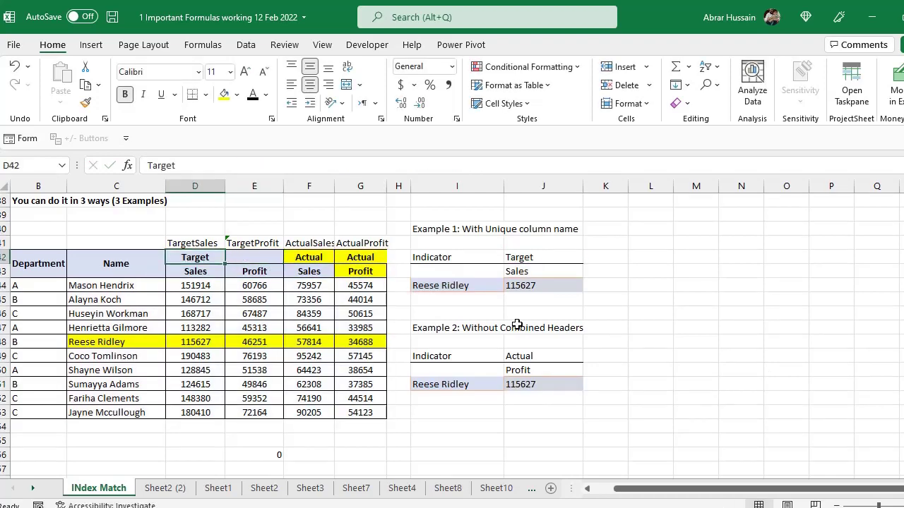
pyautogui.click(346, 85)
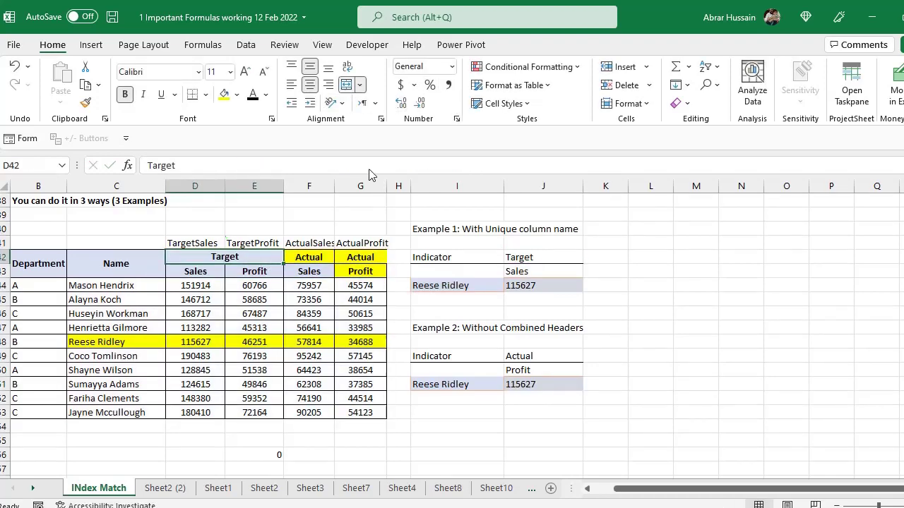
pyautogui.click(314, 259)
pyautogui.moveTo(360, 258); pyautogui.dragTo(398, 271)
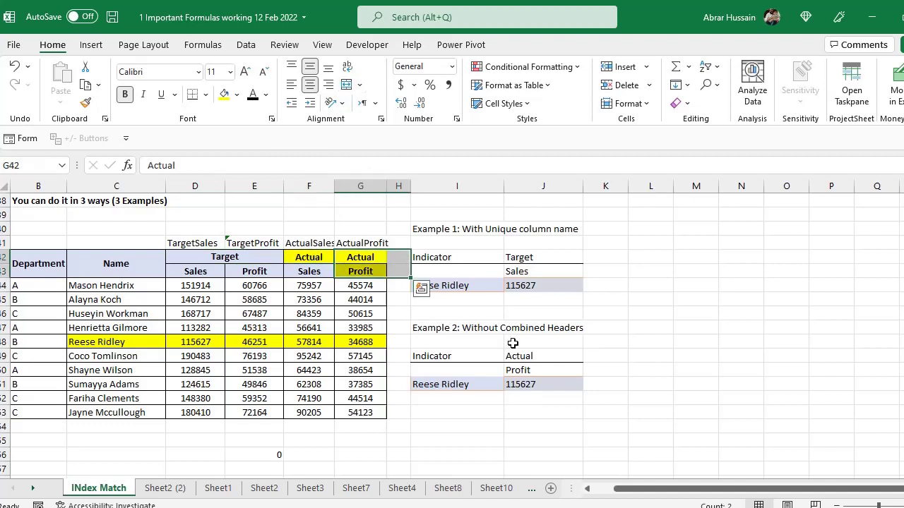
pyautogui.hotkey('shift', 'Left')
pyautogui.hotkey('shift', 'Up')
pyautogui.press('Delete')
pyautogui.press('Left')
pyautogui.hotkey('shift', 'Right')
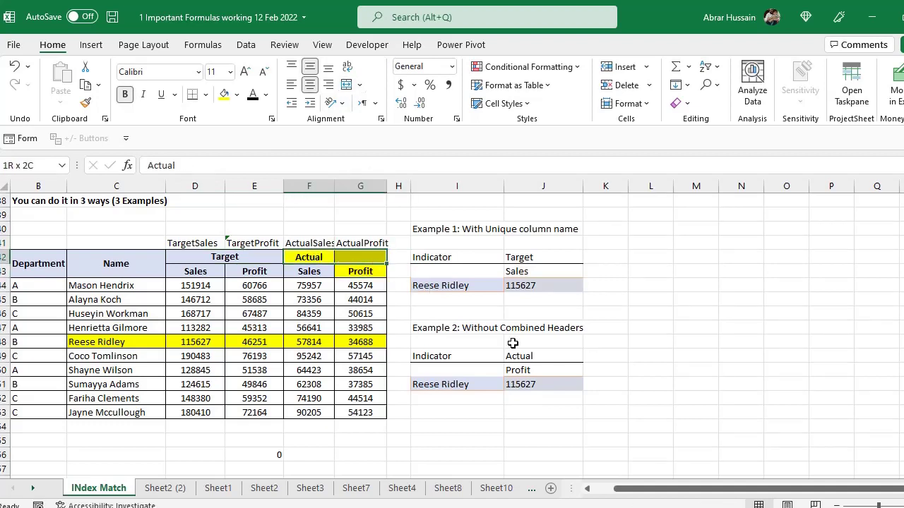
pyautogui.click(346, 85)
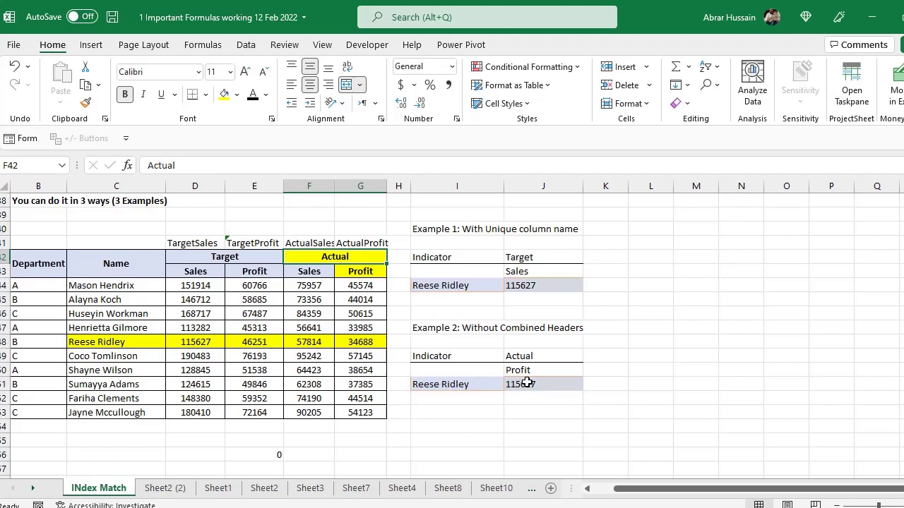
# Step: Review J51's formula, which now returns #N/A
pyautogui.doubleClick(528, 383)
pyautogui.press('Escape')
pyautogui.press('F2')
pyautogui.press('Escape')
# Step: Keep Sales as the J43 metric and compare the Target and Actual Sales columns
pyautogui.click(569, 272)
pyautogui.click(593, 271)
pyautogui.click(541, 274)
pyautogui.click(588, 271)
pyautogui.click(558, 283)
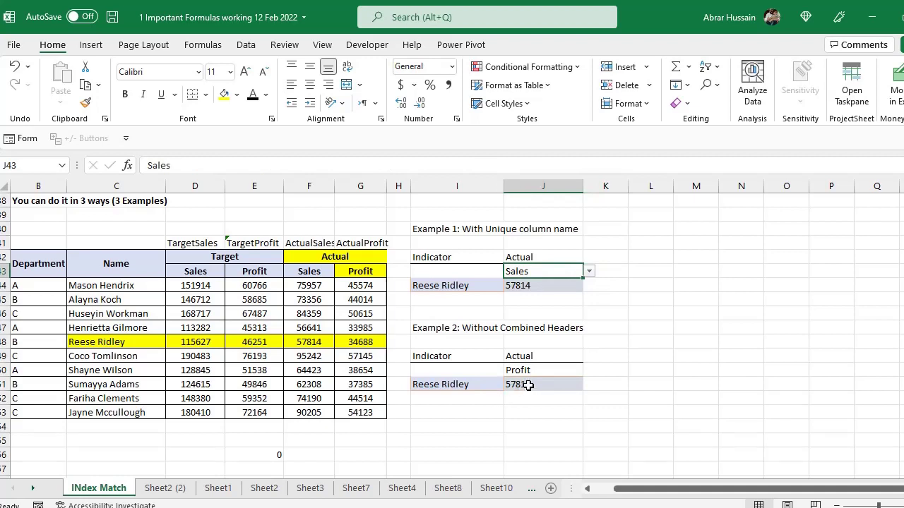
pyautogui.click(528, 385)
pyautogui.moveTo(197, 269); pyautogui.dragTo(236, 427)
pyautogui.click(535, 259)
pyautogui.moveTo(195, 272); pyautogui.dragTo(195, 412)
pyautogui.moveTo(308, 271); pyautogui.dragTo(308, 422)
# Step: Choose Target in J42 and Profit in J43, giving 46251 in J44
pyautogui.click(541, 259)
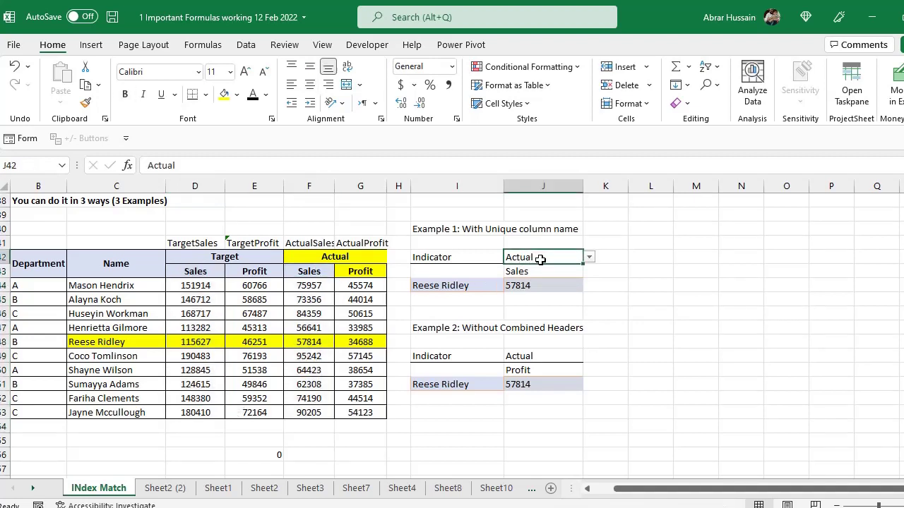
pyautogui.click(589, 257)
pyautogui.click(519, 268)
pyautogui.click(579, 270)
pyautogui.click(589, 272)
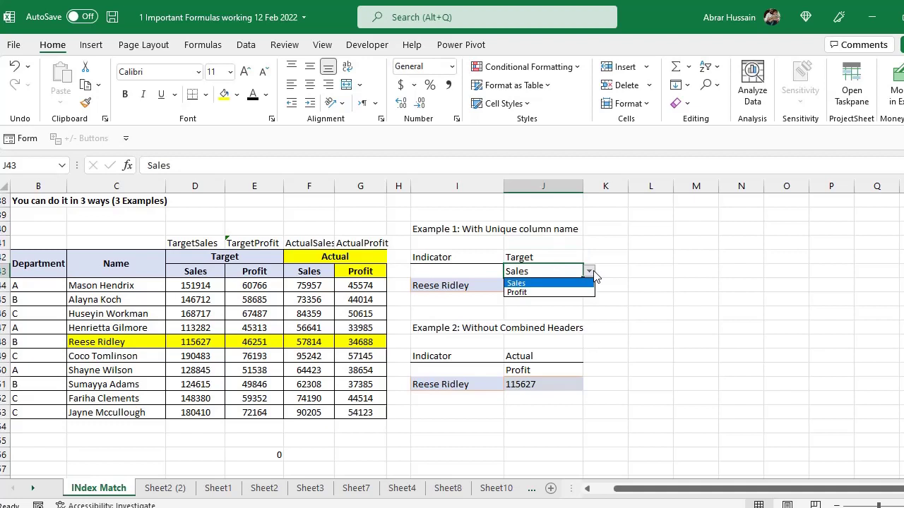
pyautogui.click(553, 292)
pyautogui.moveTo(250, 282); pyautogui.dragTo(240, 415)
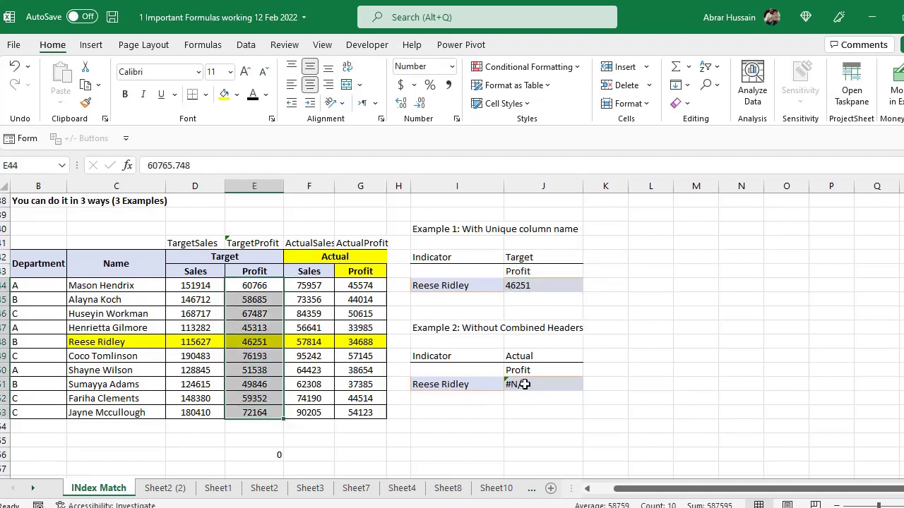
pyautogui.click(522, 383)
pyautogui.moveTo(361, 271); pyautogui.dragTo(360, 398)
pyautogui.moveTo(255, 271); pyautogui.dragTo(255, 412)
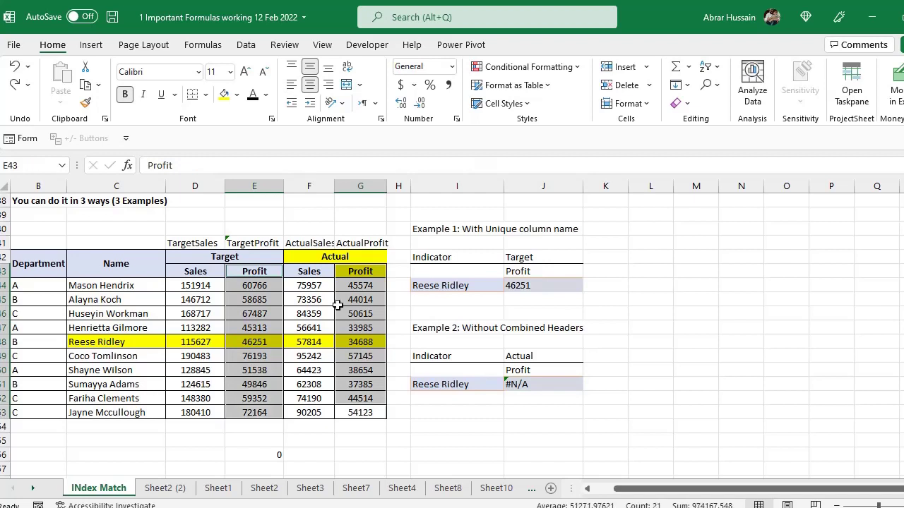
pyautogui.moveTo(192, 283); pyautogui.dragTo(190, 398)
pyautogui.moveTo(313, 284); pyautogui.dragTo(304, 408)
pyautogui.click(225, 257)
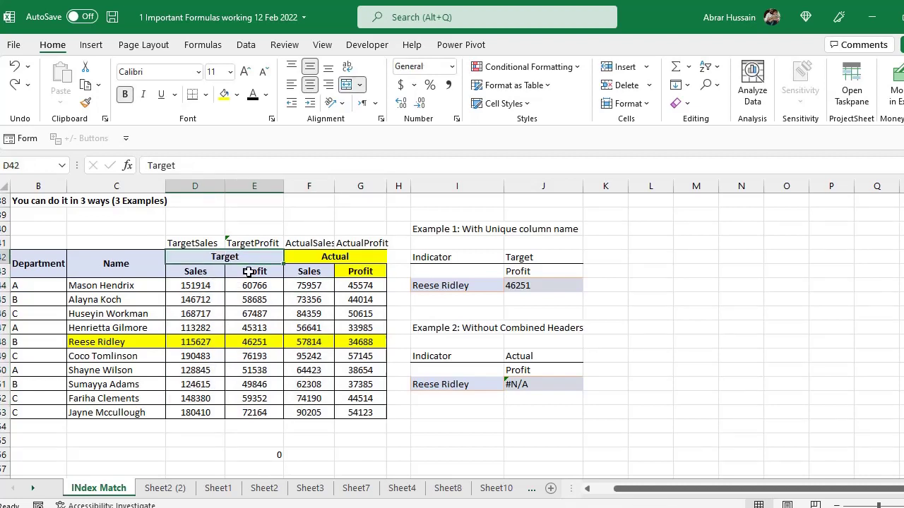
pyautogui.click(188, 278)
pyautogui.click(319, 258)
pyautogui.click(301, 269)
pyautogui.click(209, 257)
pyautogui.click(255, 274)
pyautogui.click(338, 259)
pyautogui.click(365, 271)
pyautogui.moveTo(195, 257); pyautogui.dragTo(360, 257)
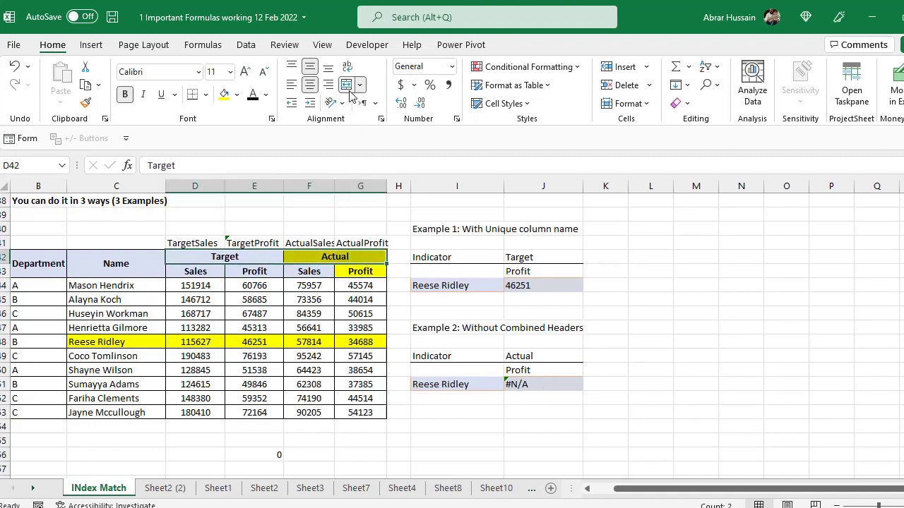
pyautogui.click(346, 84)
pyautogui.click(185, 257)
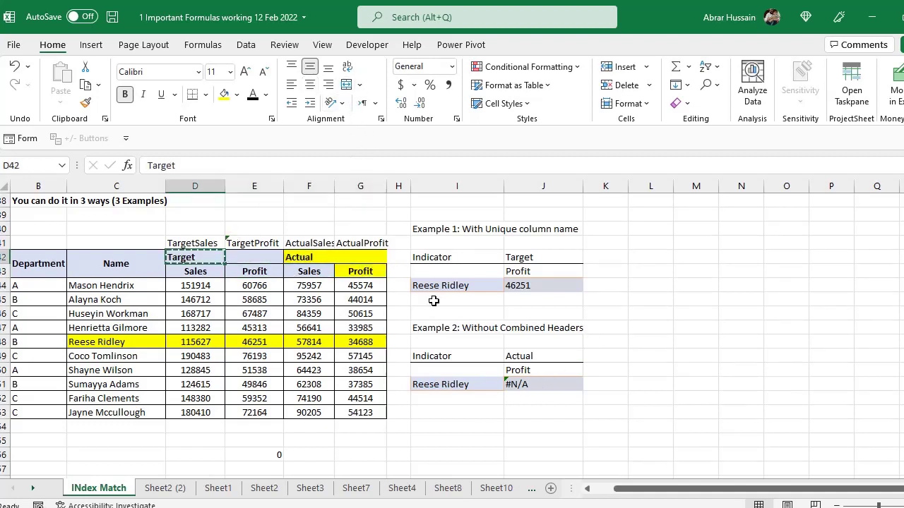
pyautogui.press('Right')
pyautogui.hotkey('ctrl', 'v')
pyautogui.press('Right')
pyautogui.hotkey('ctrl', 'c')
pyautogui.press('Right')
pyautogui.hotkey('ctrl', 'v')
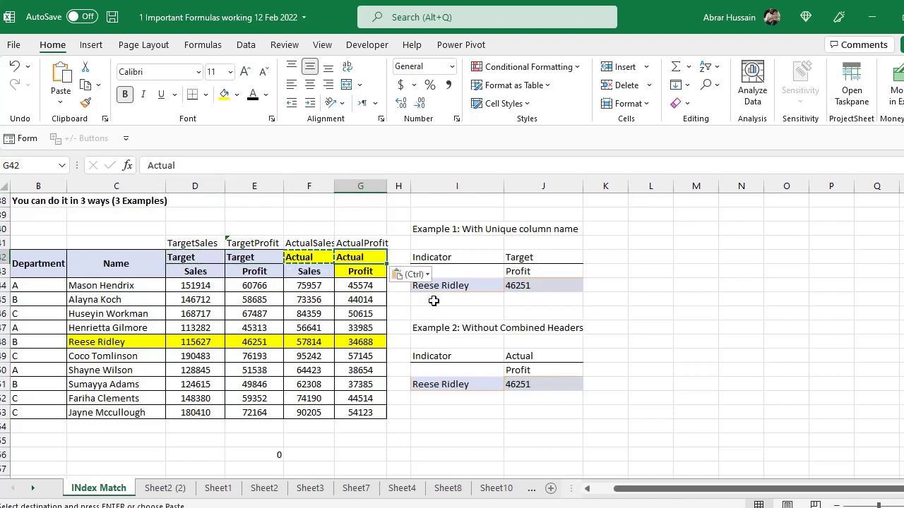
pyautogui.click(526, 384)
pyautogui.press('F2')
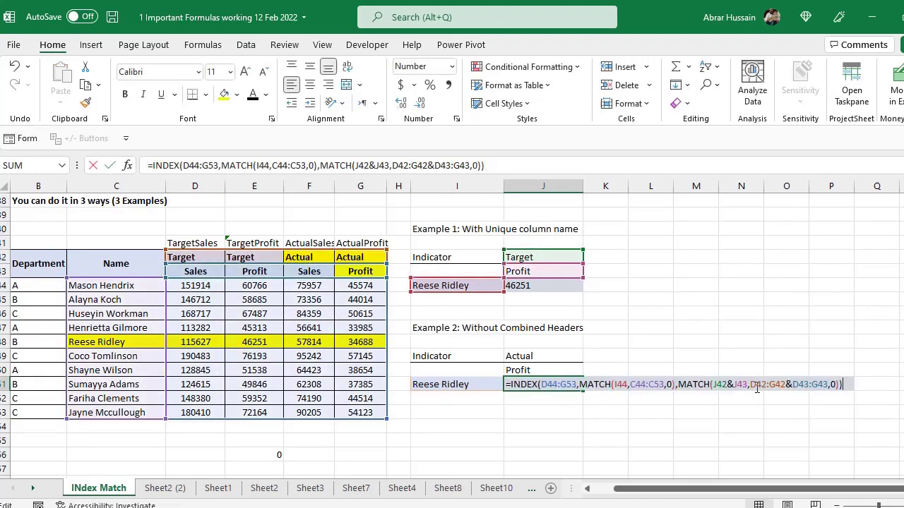
pyautogui.press('Escape')
pyautogui.moveTo(190, 256)
pyautogui.mouseDown()
pyautogui.moveTo(195, 269)
pyautogui.moveTo(181, 257)
pyautogui.moveTo(192, 268)
pyautogui.mouseUp()
pyautogui.click(192, 269)
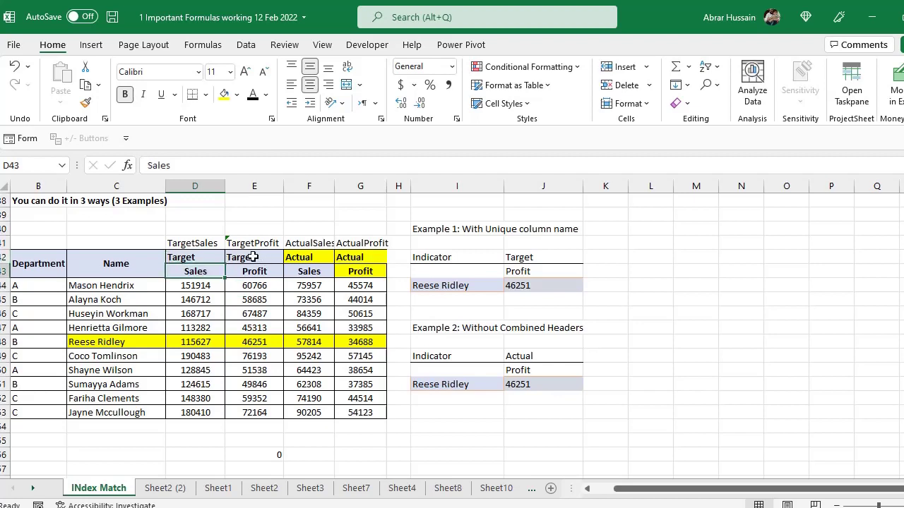
pyautogui.click(253, 257)
pyautogui.hotkey('ctrl', 'c')
pyautogui.press('Delete')
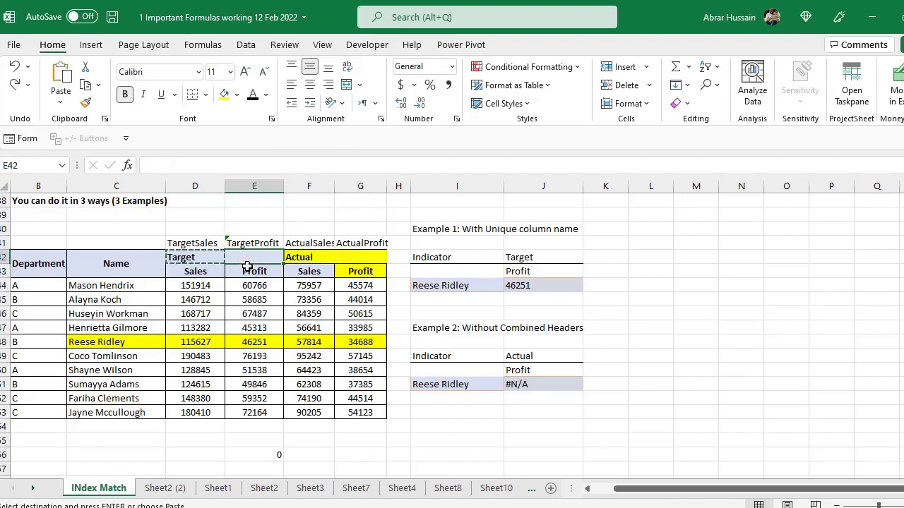
pyautogui.hotkey('ctrl', 'z')
pyautogui.click(244, 260)
pyautogui.moveTo(244, 260); pyautogui.dragTo(227, 255)
pyautogui.click(182, 274)
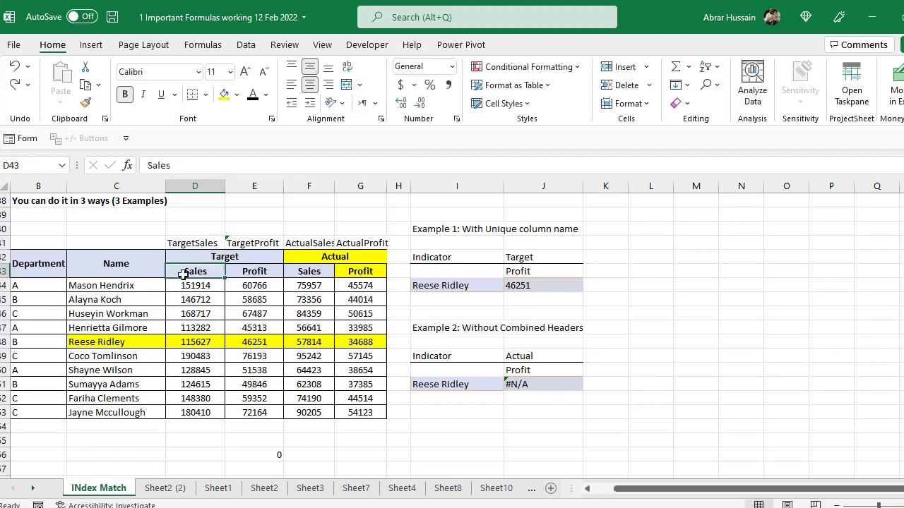